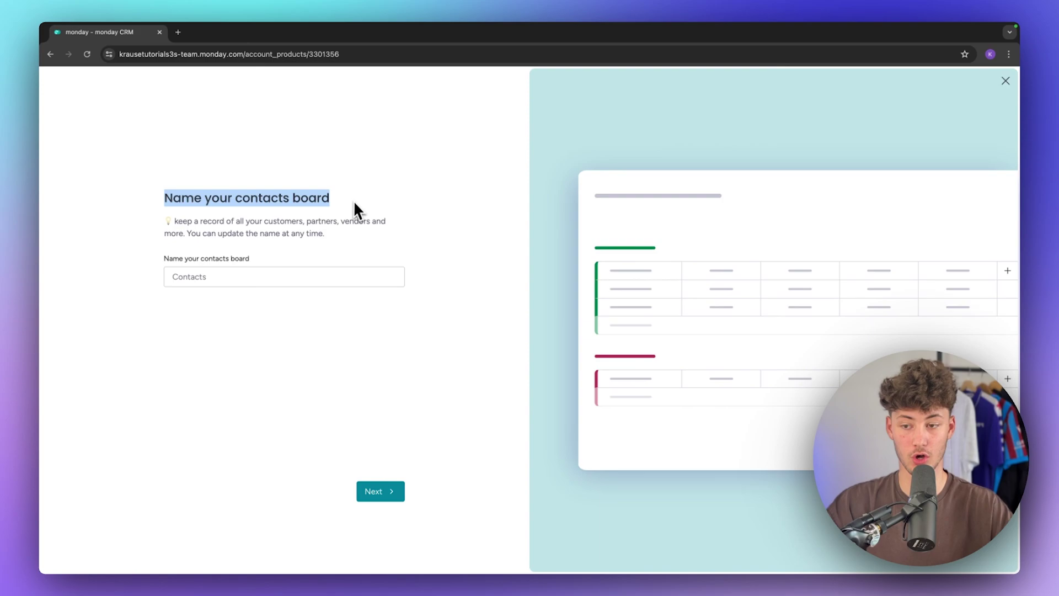
# Step: Keep the board name Contacts and accept the sample contacts, Active/Inactive groups and columns
pyautogui.click(213, 278)
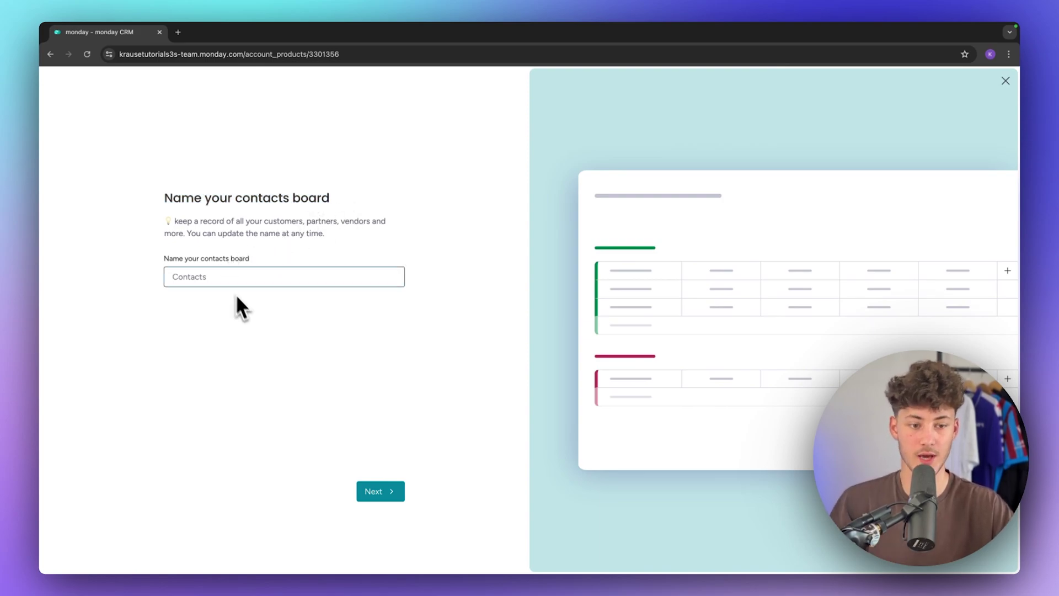
pyautogui.click(267, 318)
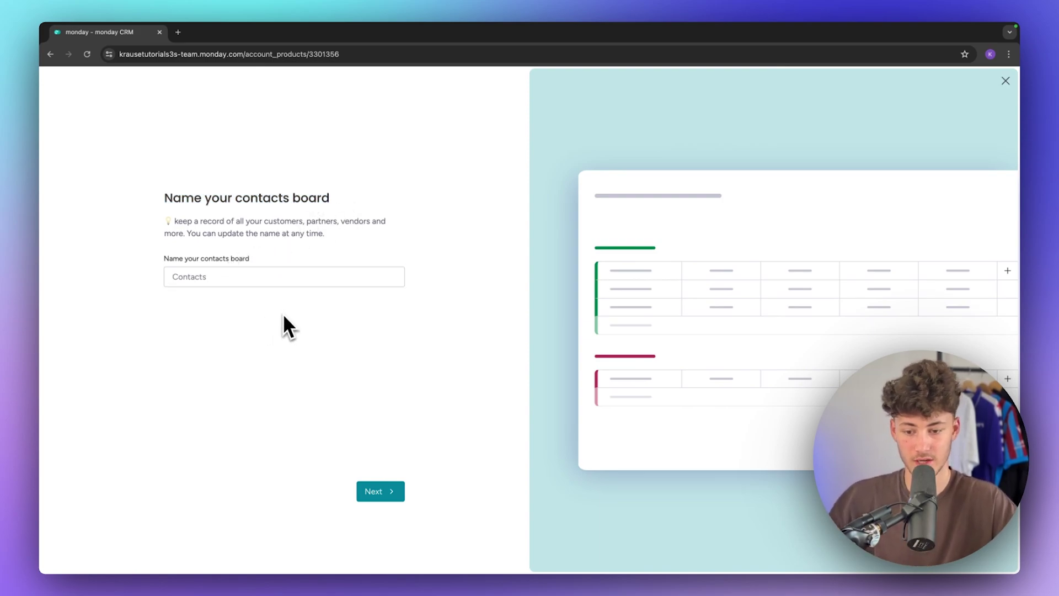
pyautogui.click(364, 490)
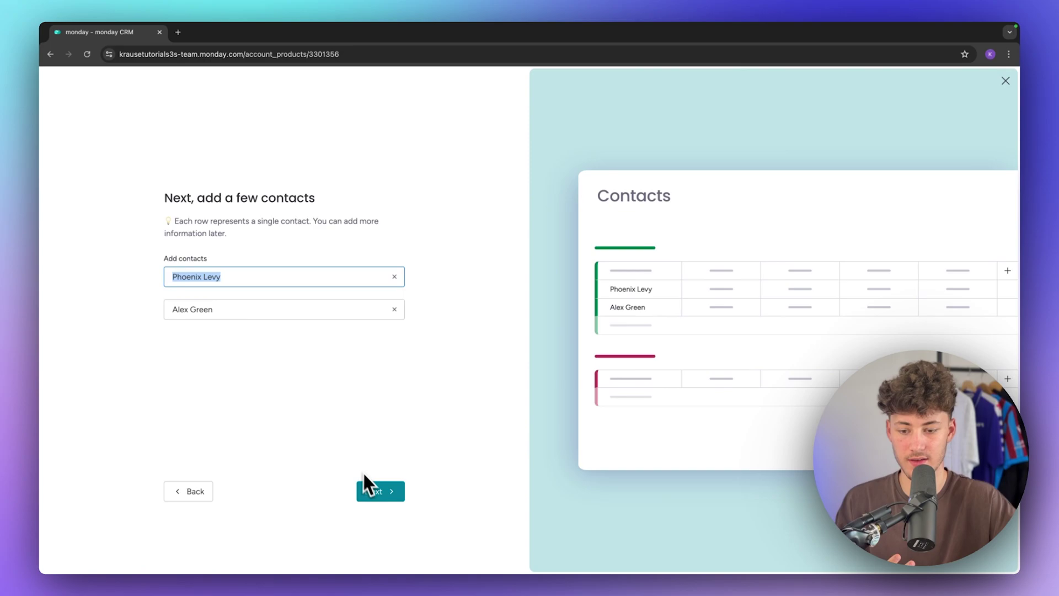
pyautogui.click(368, 486)
pyautogui.click(374, 489)
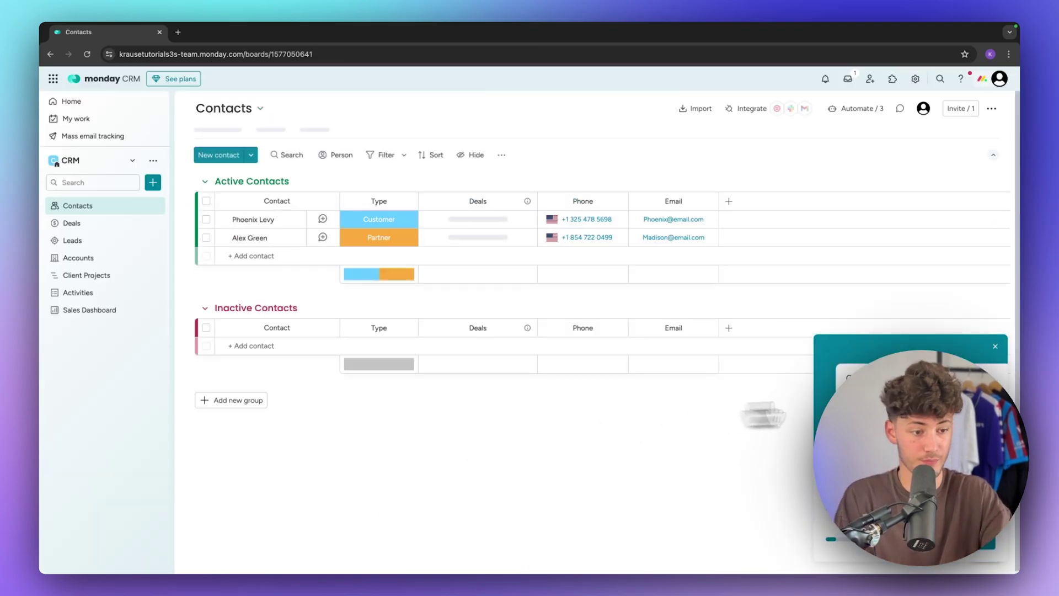
# Step: Dismiss the popup, create an empty New Workspace, and close the template gallery without adding anything
pyautogui.click(994, 347)
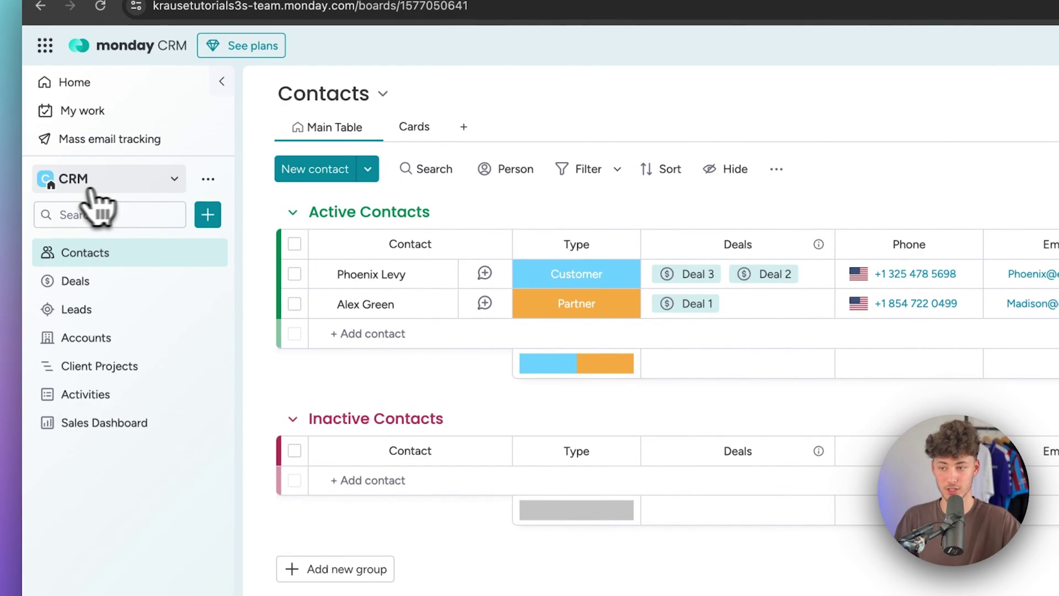
pyautogui.click(129, 187)
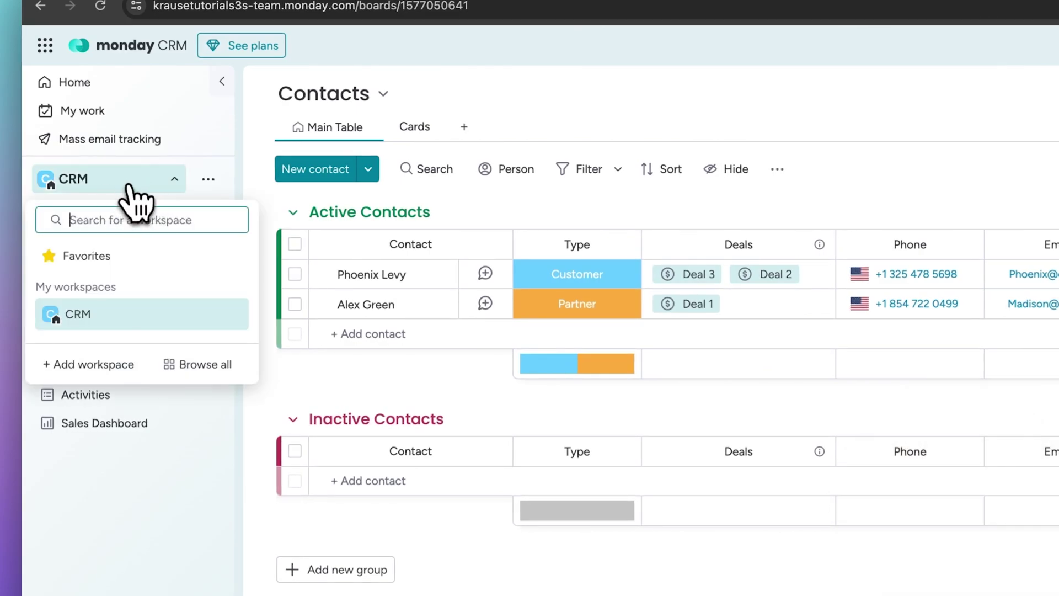
pyautogui.click(89, 364)
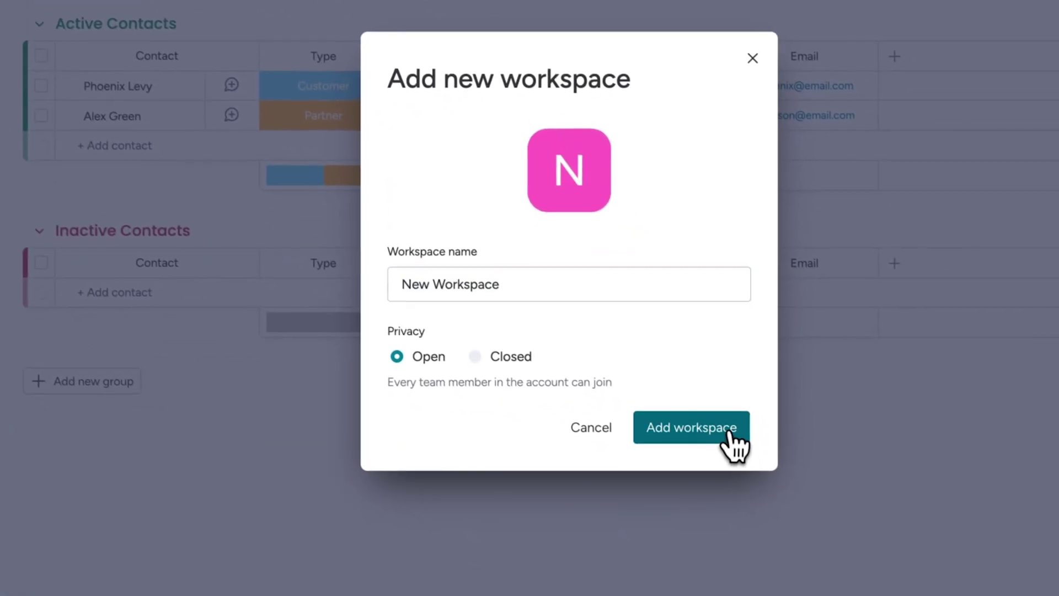
pyautogui.click(730, 433)
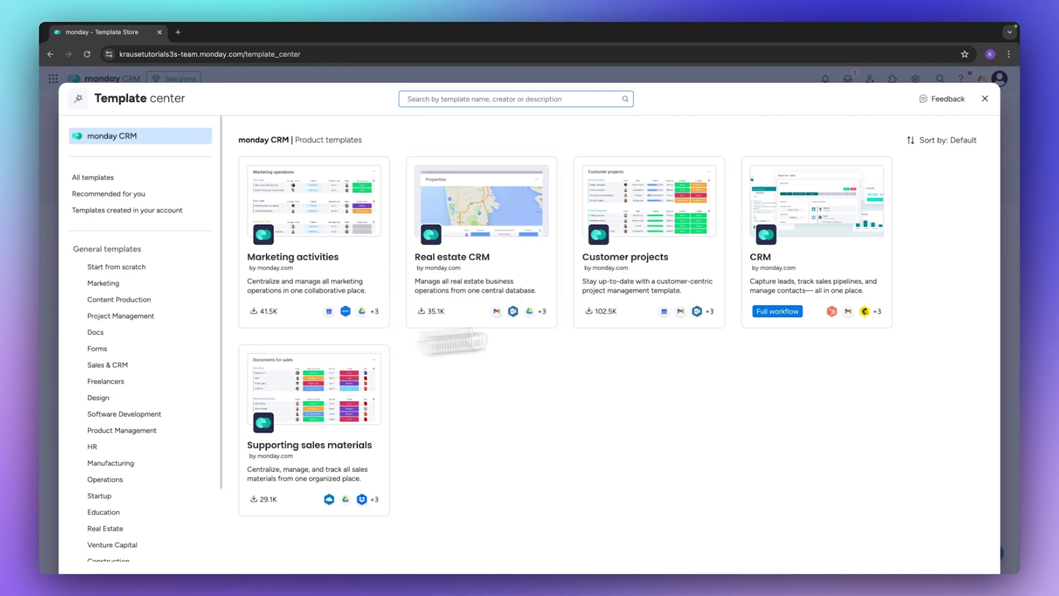
pyautogui.click(985, 99)
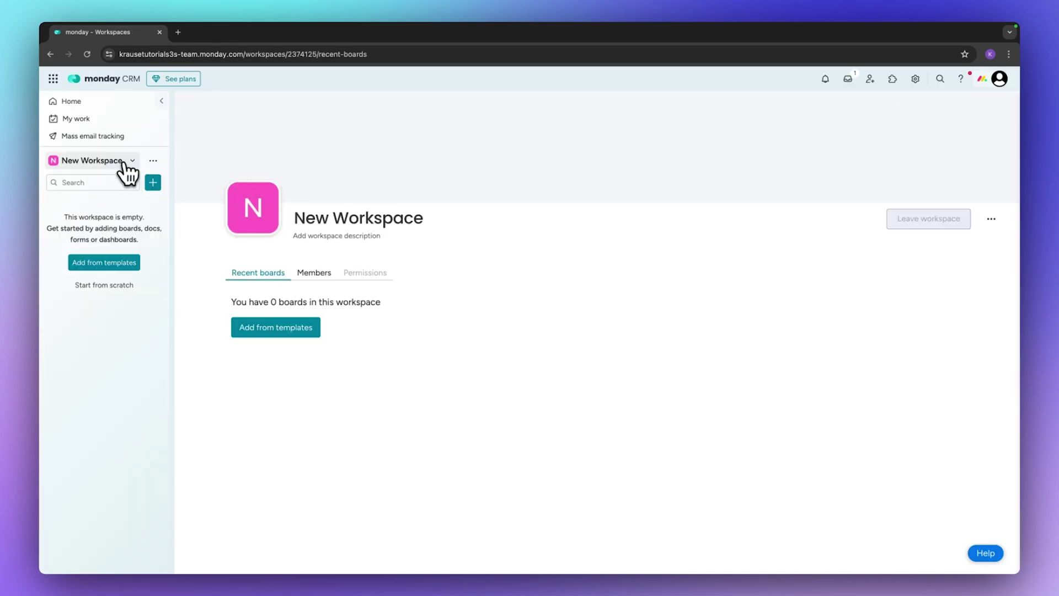
pyautogui.click(128, 161)
# Step: Switch back to the CRM workspace, look through Contacts, Deals and Leads, and drag Leads above Contacts
pyautogui.click(113, 244)
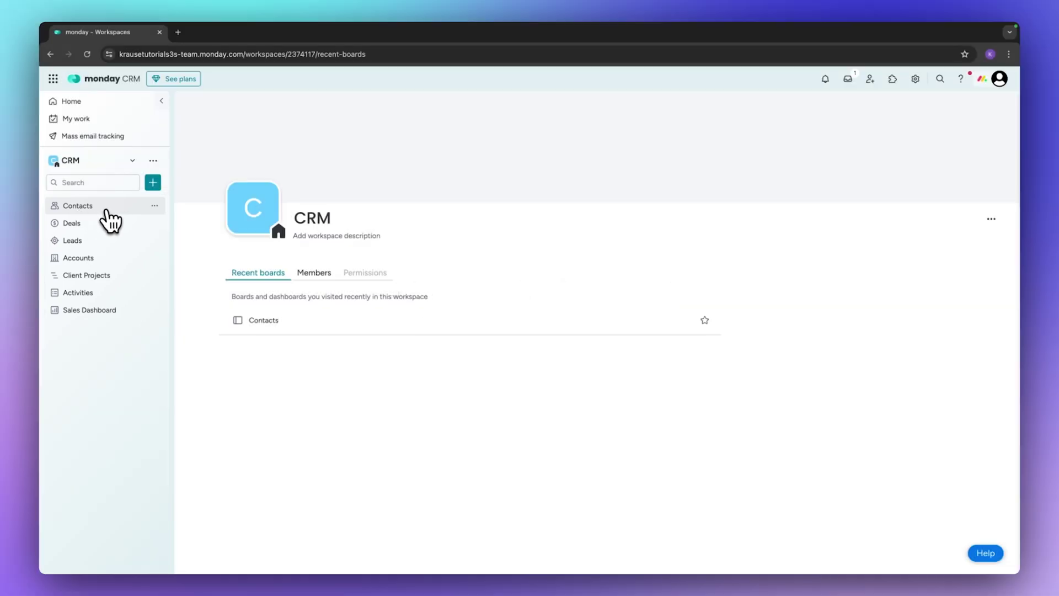
pyautogui.click(110, 211)
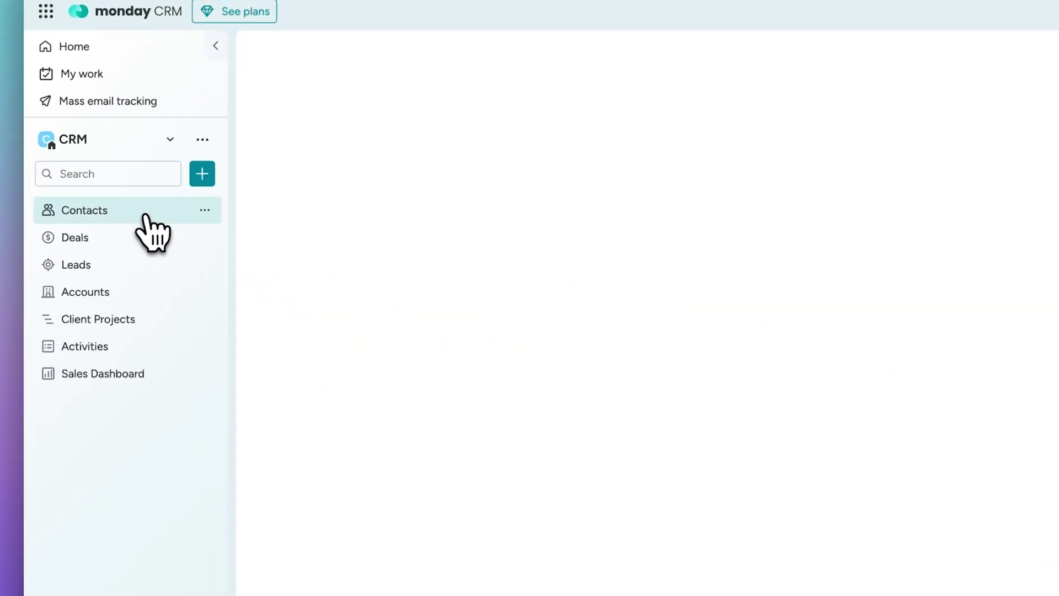
pyautogui.click(87, 223)
pyautogui.click(108, 276)
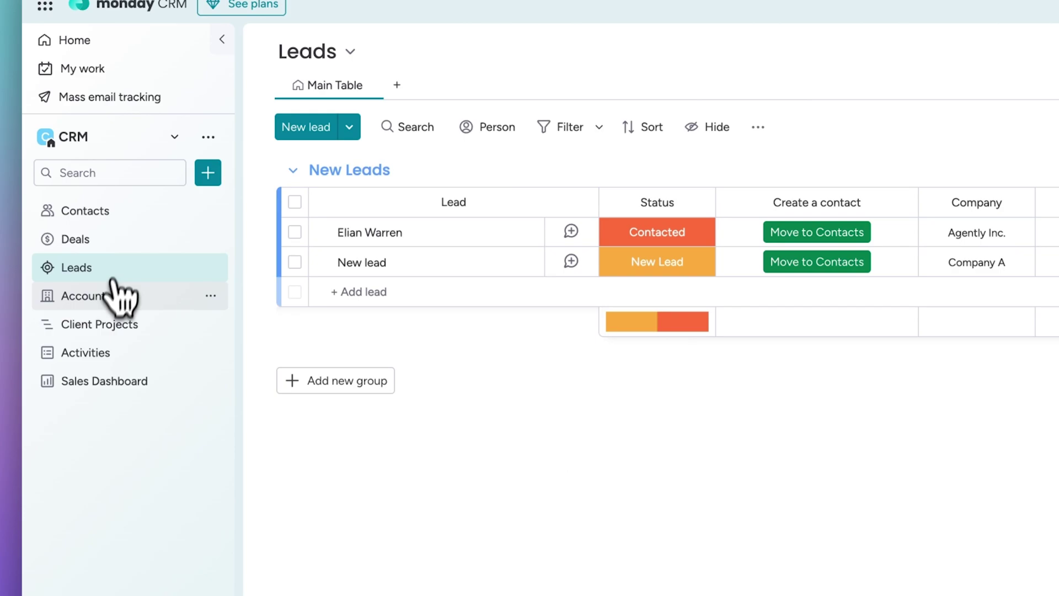
pyautogui.click(69, 215)
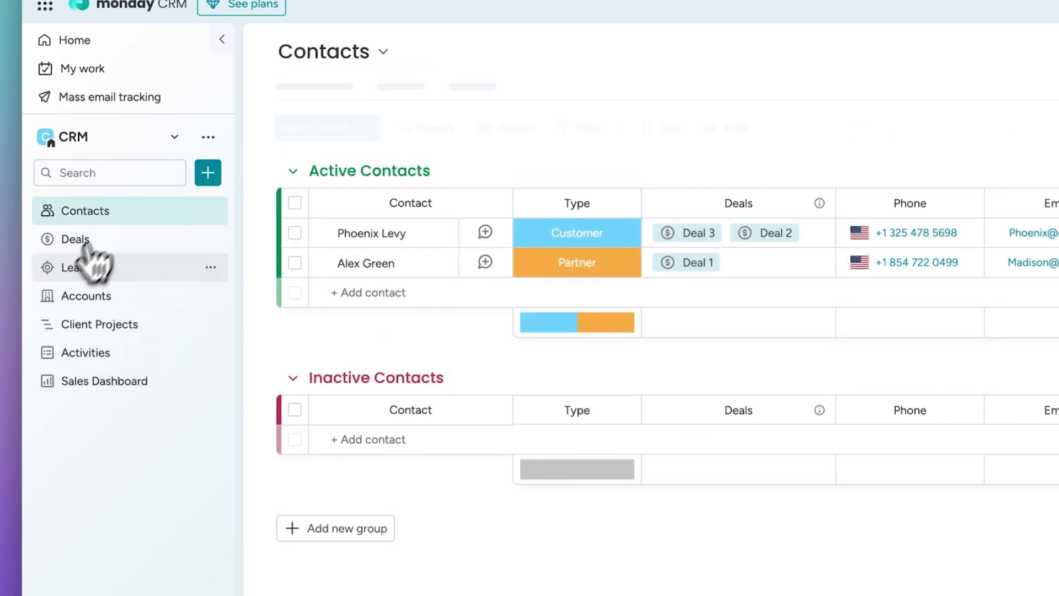
pyautogui.click(55, 272)
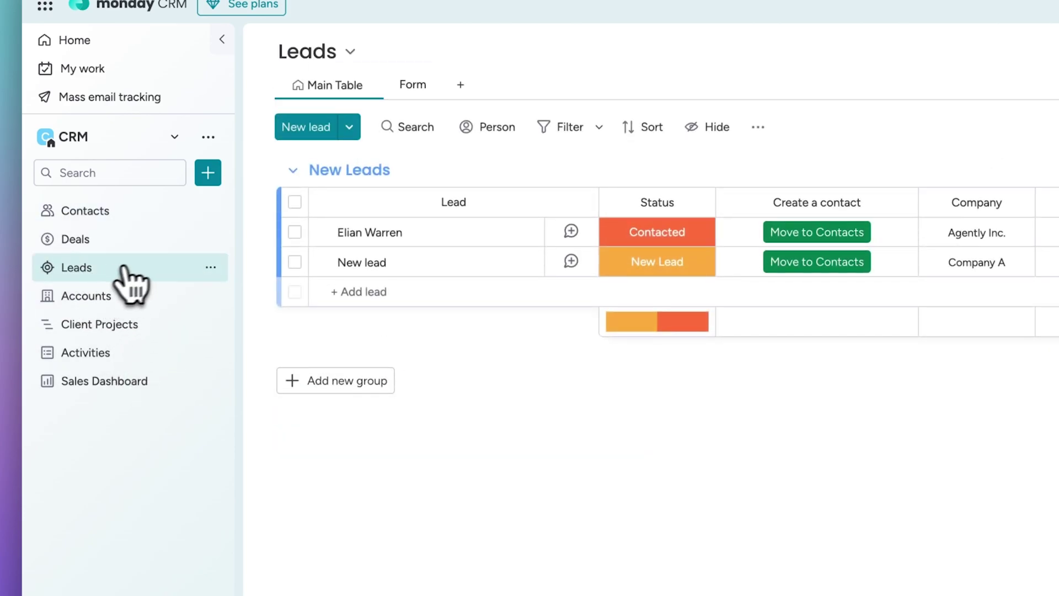
pyautogui.moveTo(110, 276); pyautogui.dragTo(117, 236)
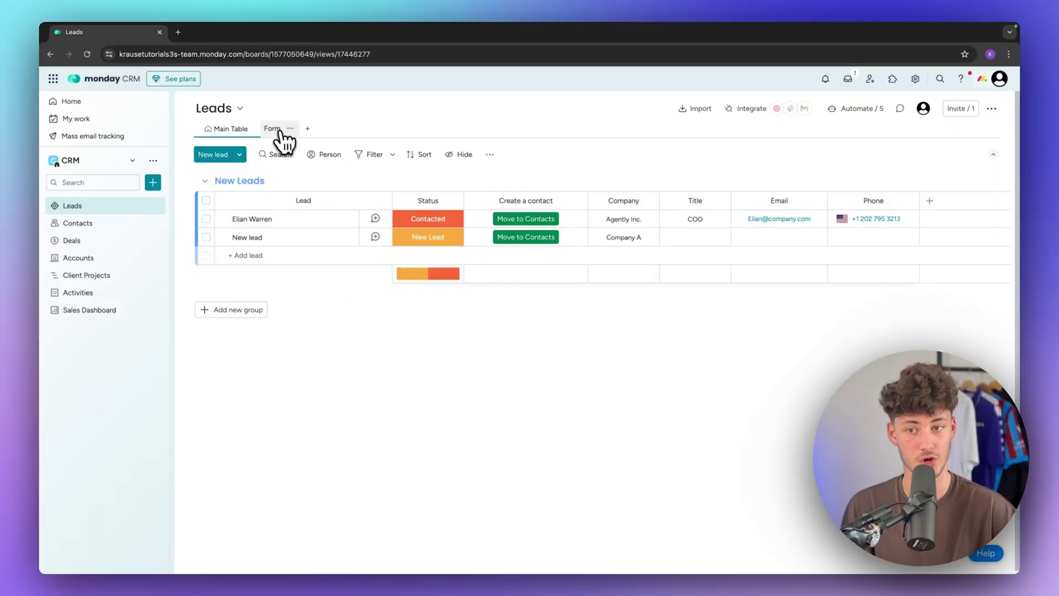
pyautogui.click(276, 130)
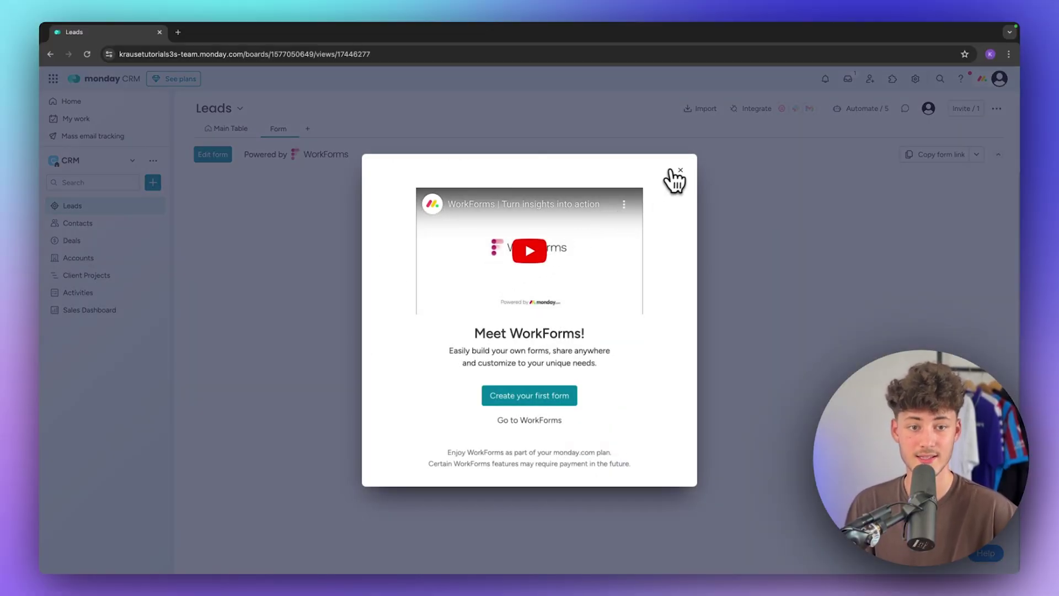
pyautogui.click(679, 171)
pyautogui.click(605, 308)
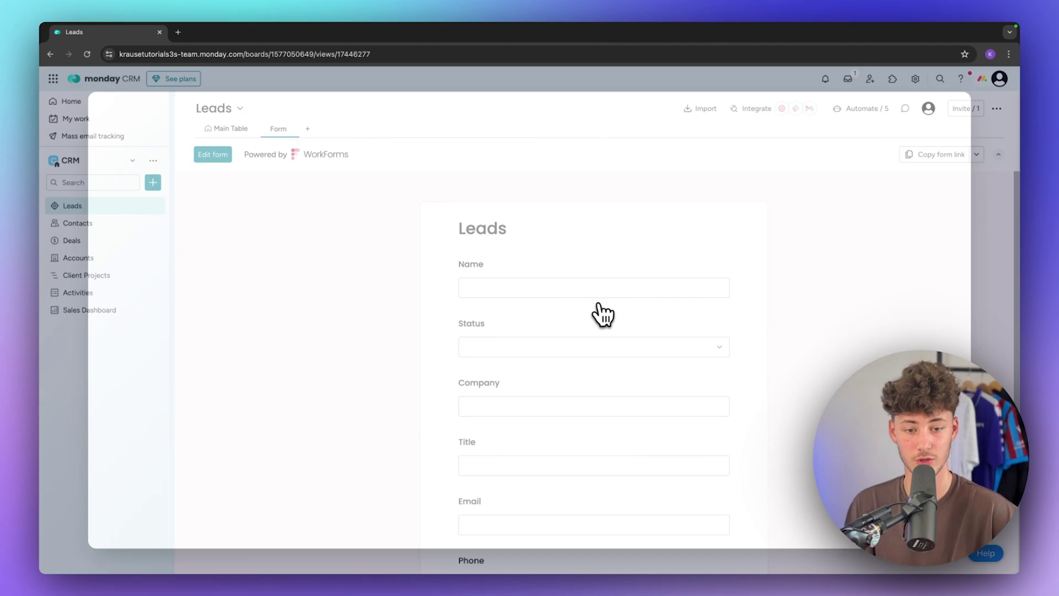
pyautogui.scroll(-10, 524, 367)
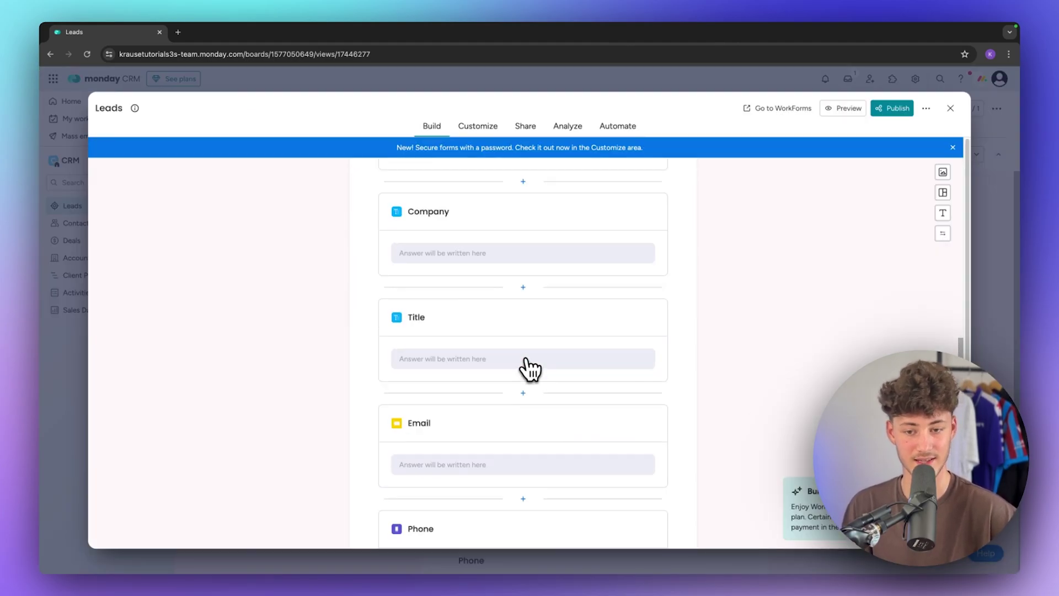
pyautogui.scroll(12, 523, 358)
pyautogui.click(499, 139)
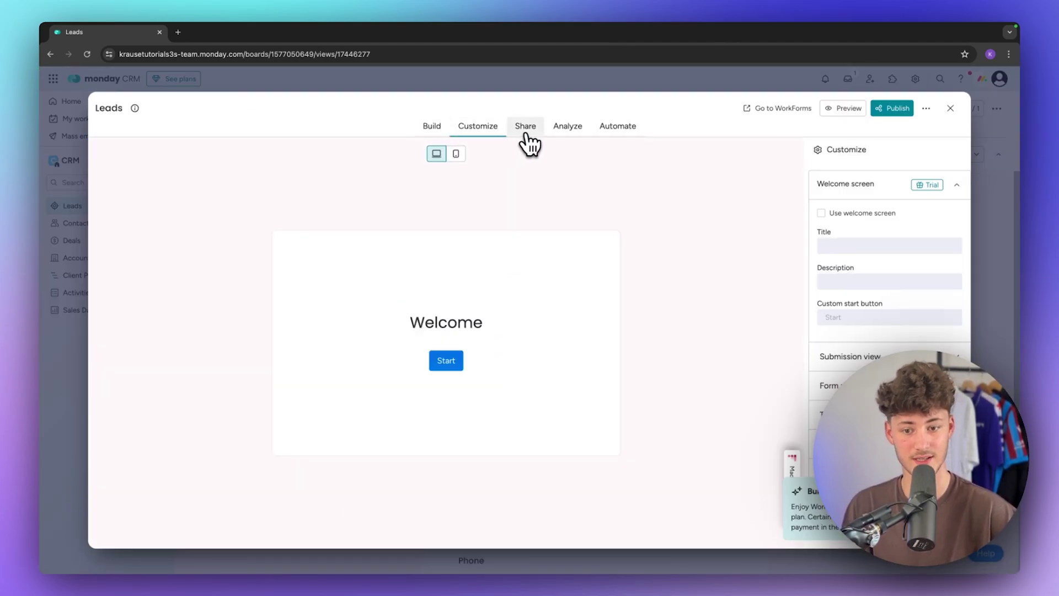
pyautogui.click(528, 140)
pyautogui.click(577, 139)
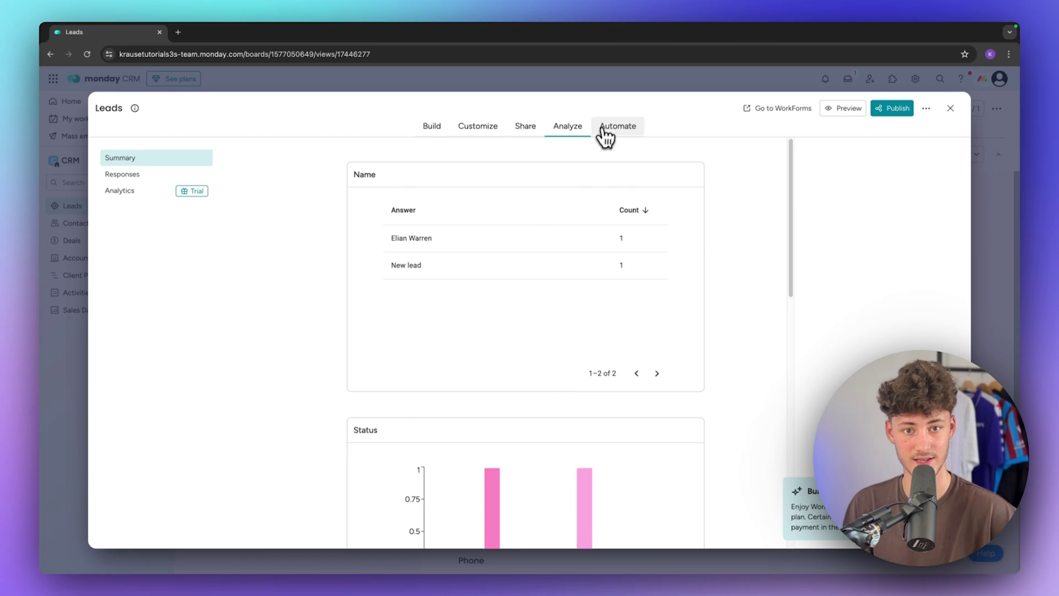
pyautogui.click(600, 132)
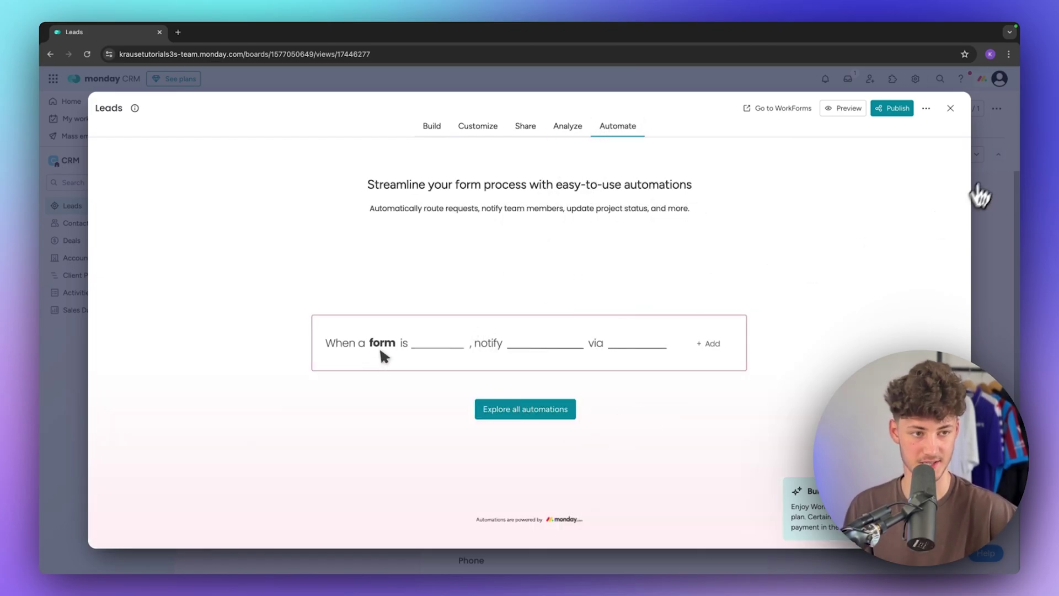
pyautogui.click(950, 110)
pyautogui.click(242, 132)
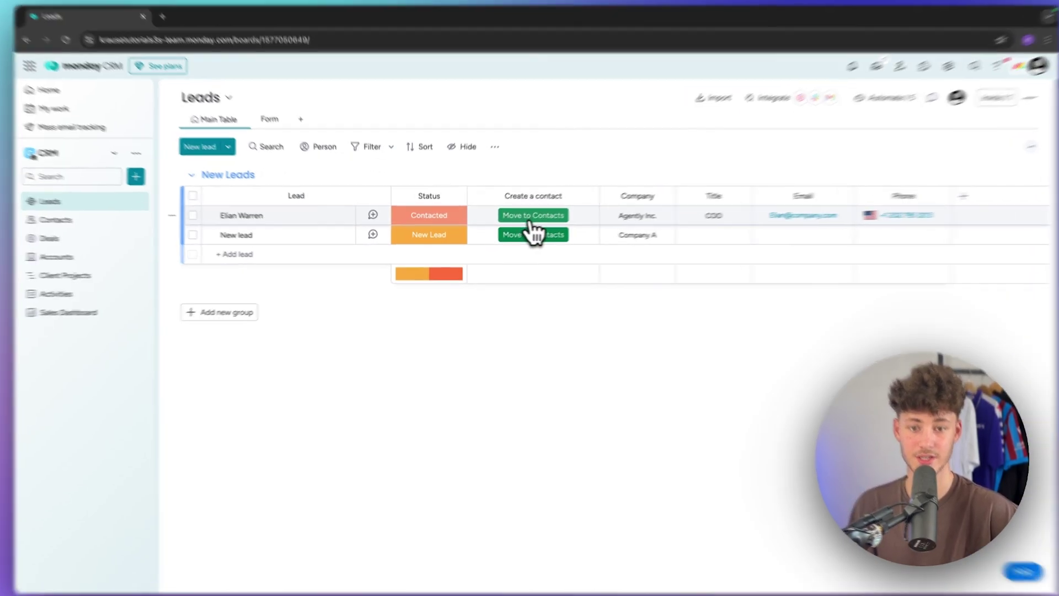
# Step: Move the first lead into Contacts and open the Contacts board
pyautogui.click(527, 220)
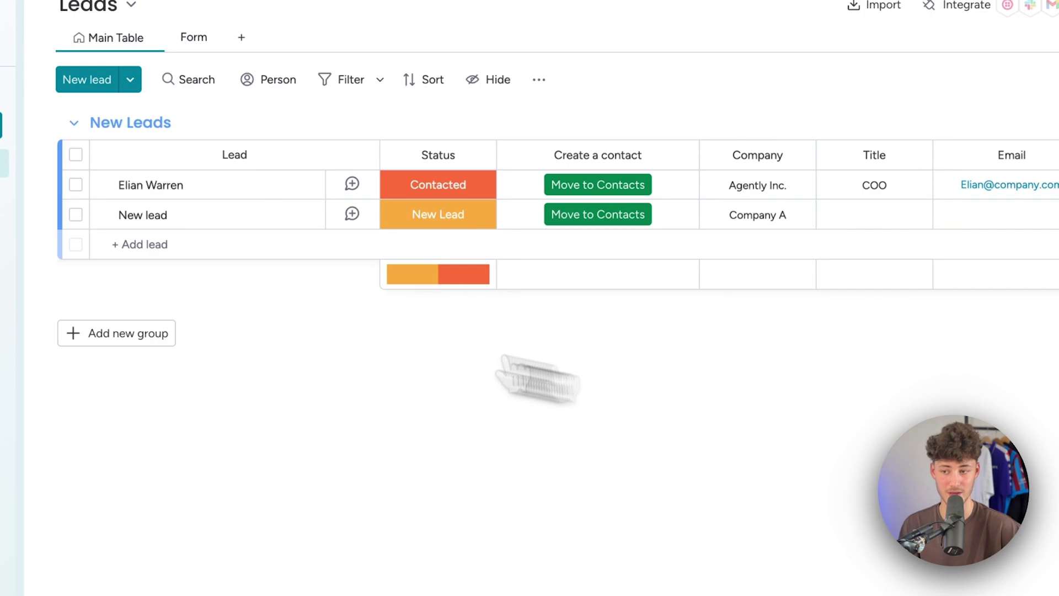
pyautogui.click(64, 237)
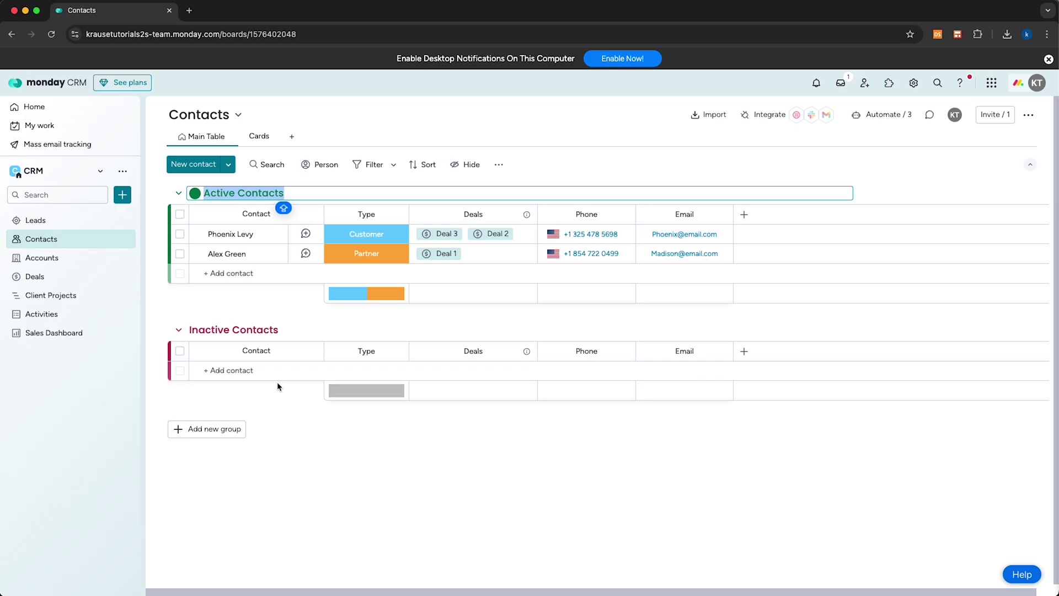
# Step: Finish editing the Active and Inactive Contacts group names, then browse More columns and the Column Center
pyautogui.click(296, 431)
pyautogui.doubleClick(258, 332)
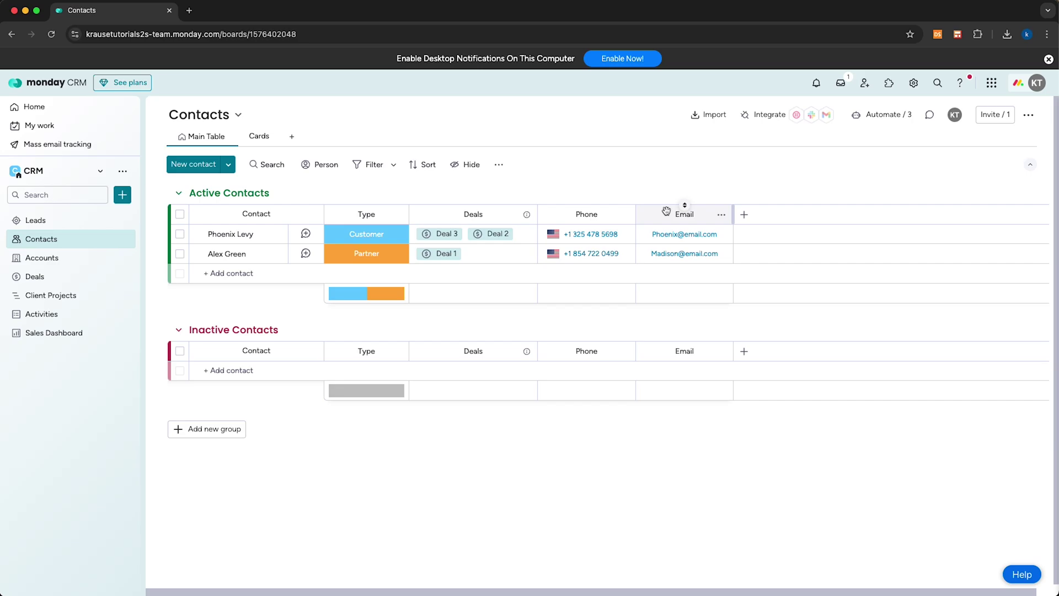
pyautogui.click(744, 214)
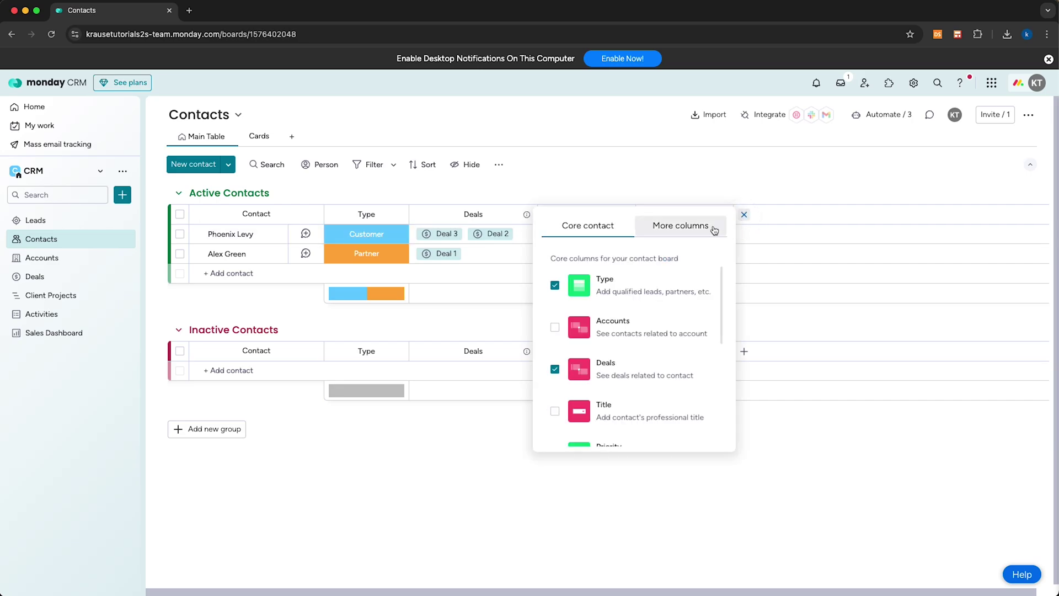
pyautogui.scroll(-5, 637, 319)
pyautogui.scroll(5, 636, 319)
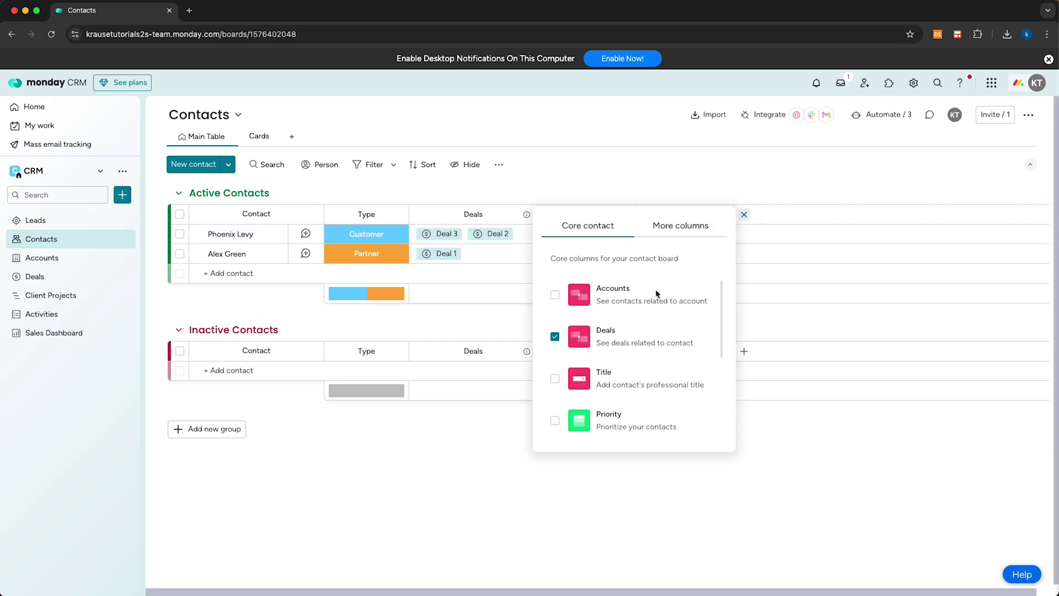
pyautogui.click(680, 225)
pyautogui.scroll(-2, 645, 358)
pyautogui.click(638, 439)
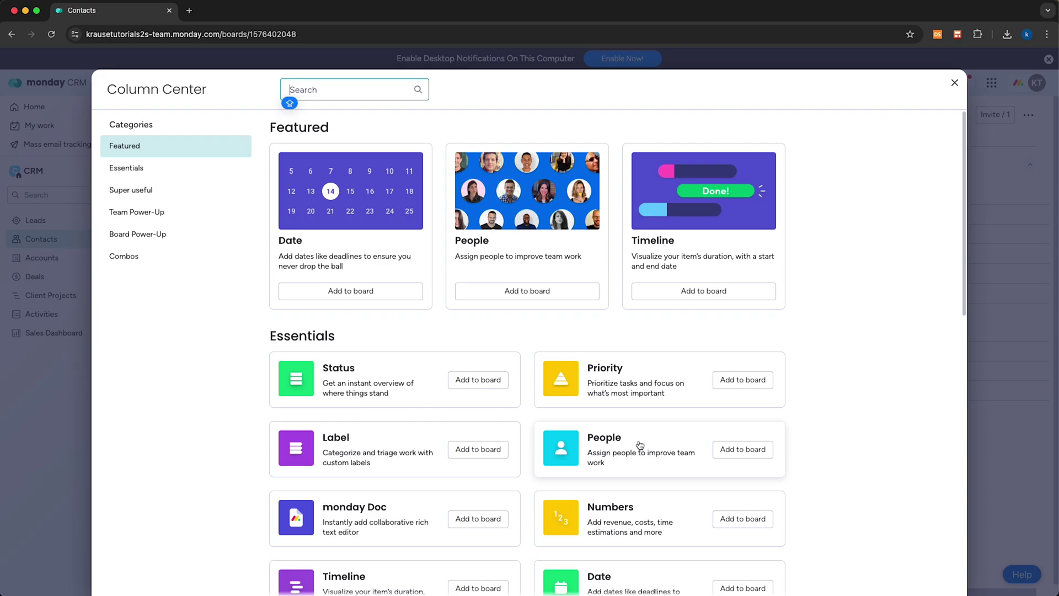
pyautogui.scroll(-2, 593, 397)
pyautogui.scroll(-6, 593, 397)
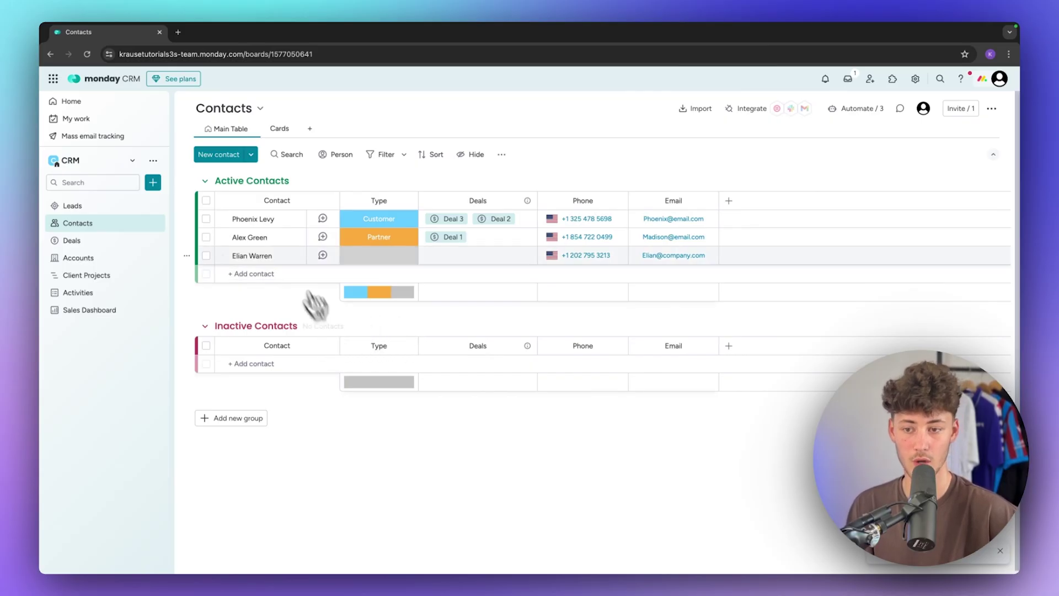
# Step: Open the third contact's page, view Updates, Quotes & Invoices and Activity Log, then start a new email
pyautogui.click(289, 256)
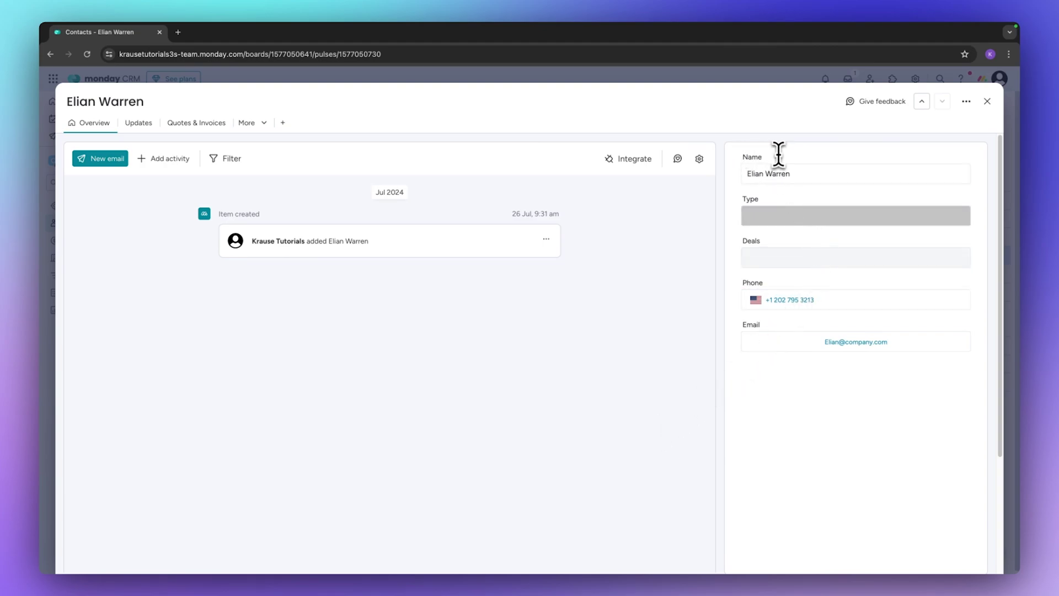
pyautogui.click(142, 117)
pyautogui.click(196, 124)
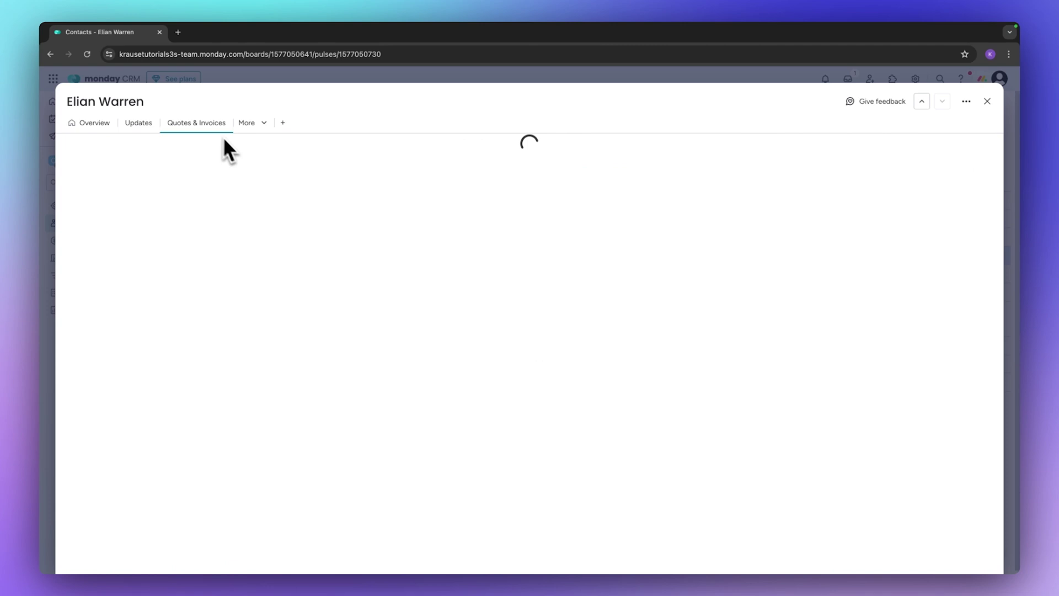
pyautogui.click(251, 127)
pyautogui.click(258, 171)
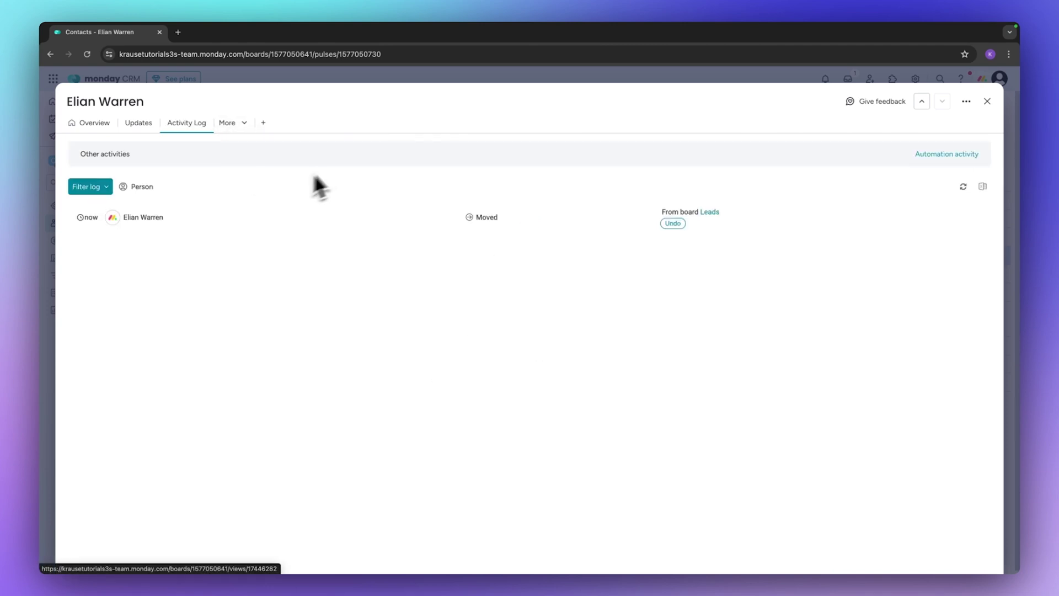
pyautogui.click(88, 123)
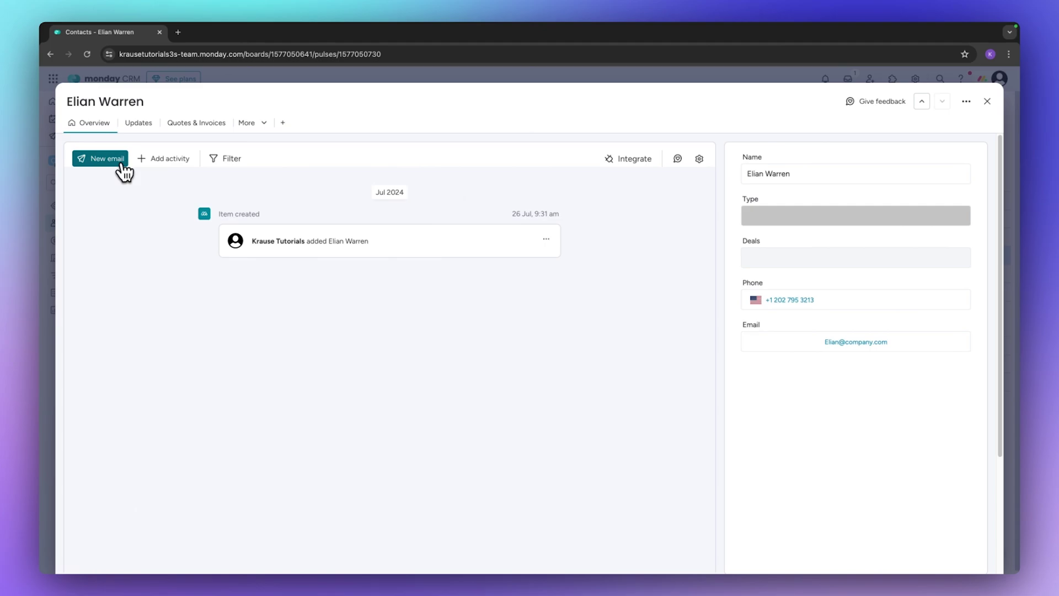
pyautogui.click(105, 158)
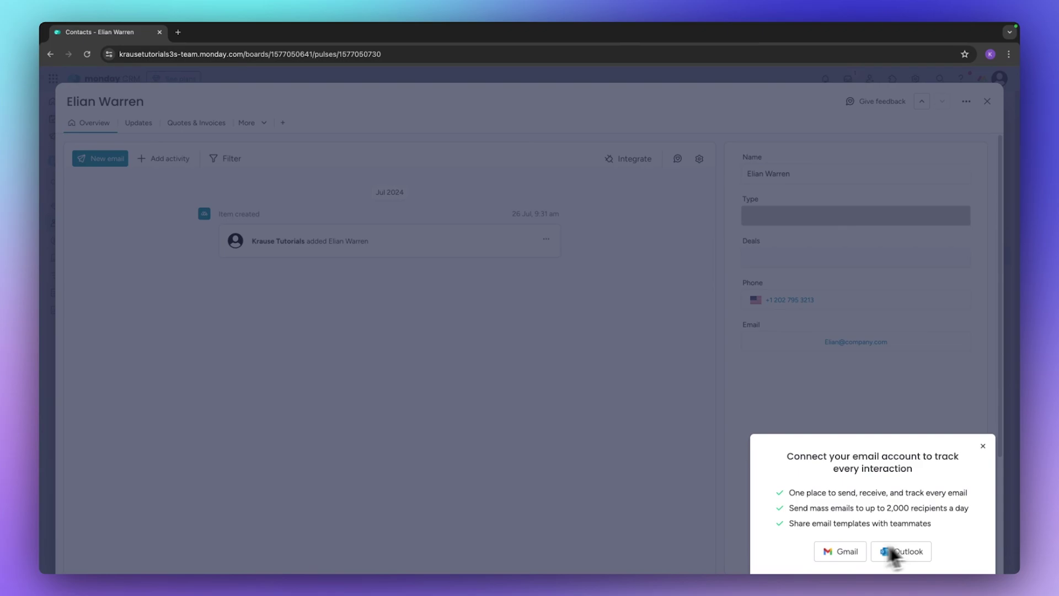
# Step: Connect Gmail as the email account by authorizing the Google account
pyautogui.click(839, 552)
pyautogui.click(535, 358)
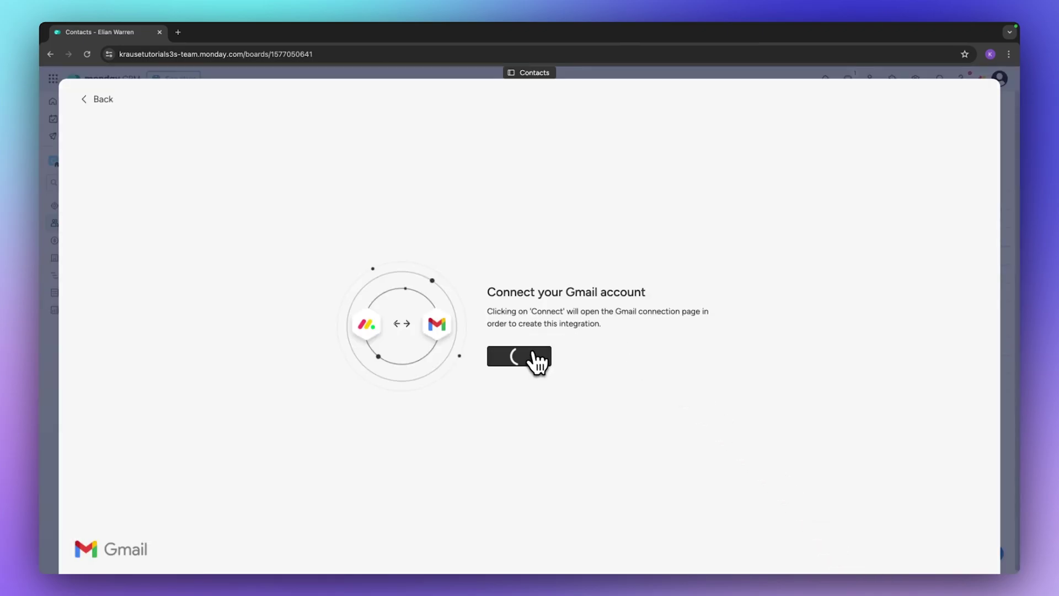
pyautogui.click(575, 280)
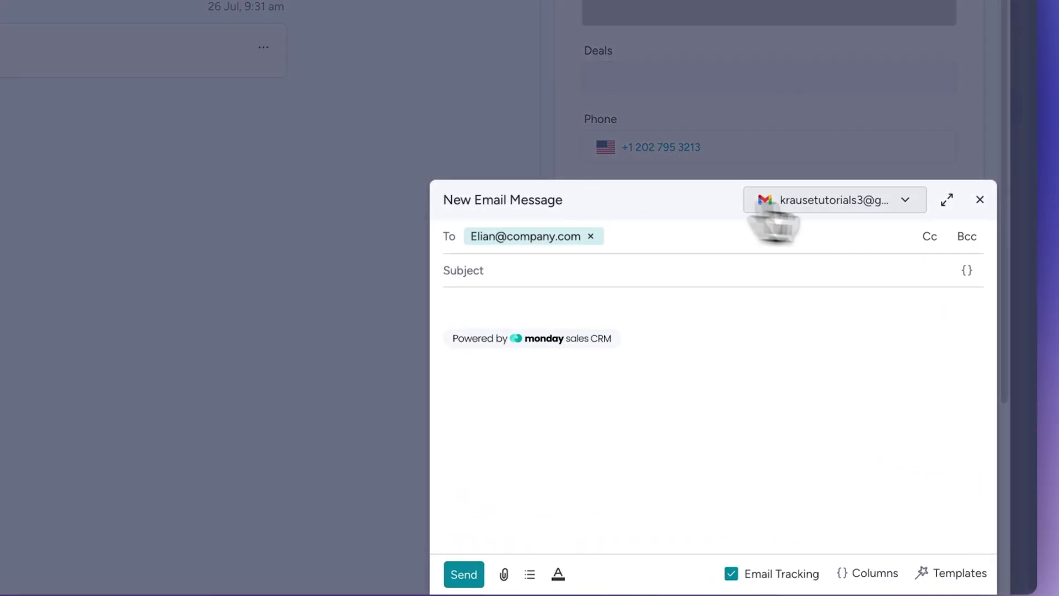
# Step: Keep the current sender account, review the autofill column fields, and close the email draft
pyautogui.click(852, 209)
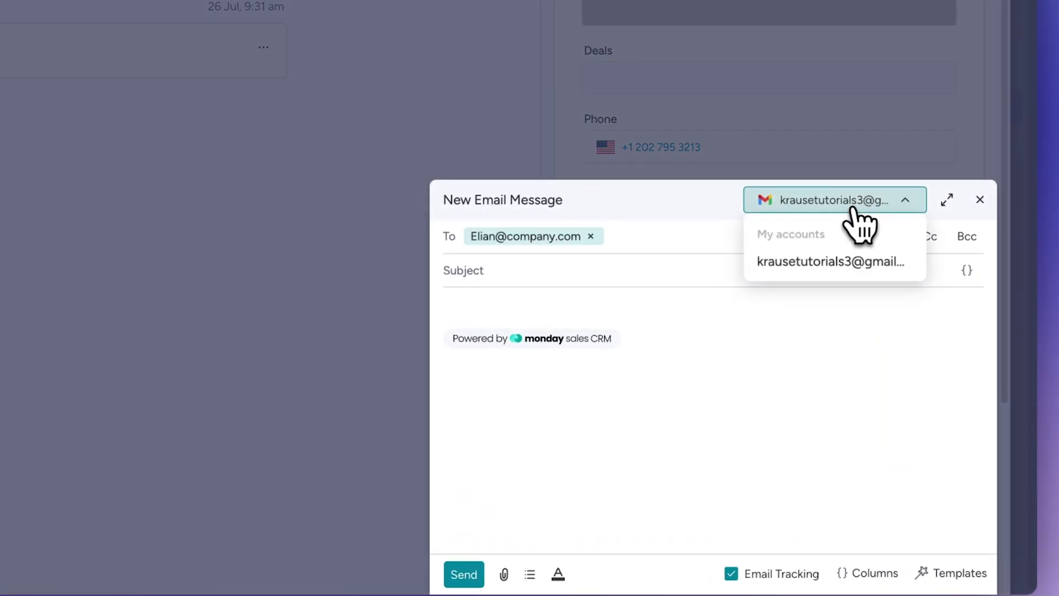
pyautogui.click(672, 237)
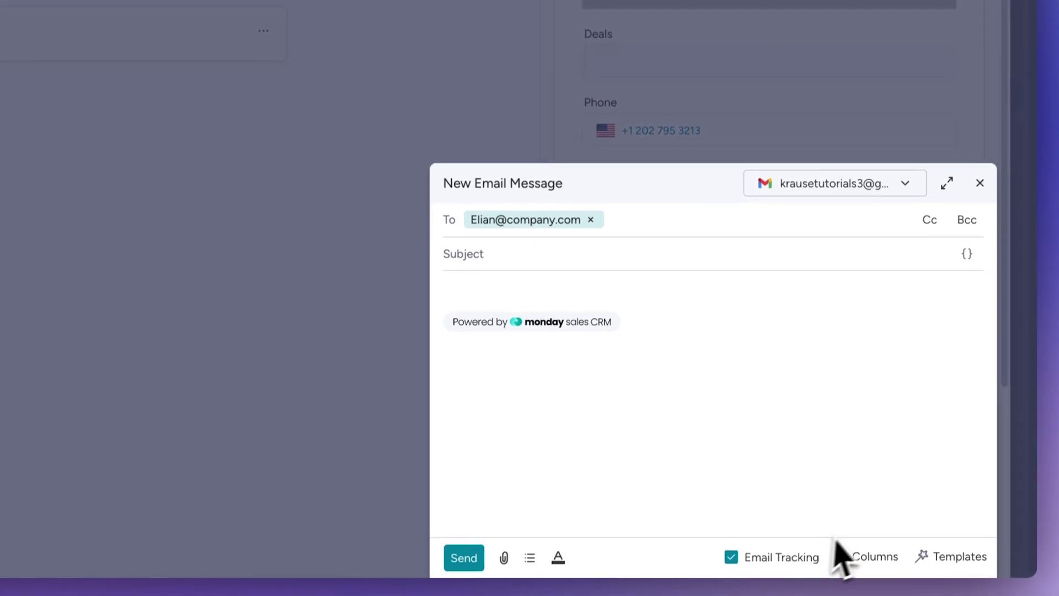
pyautogui.click(869, 573)
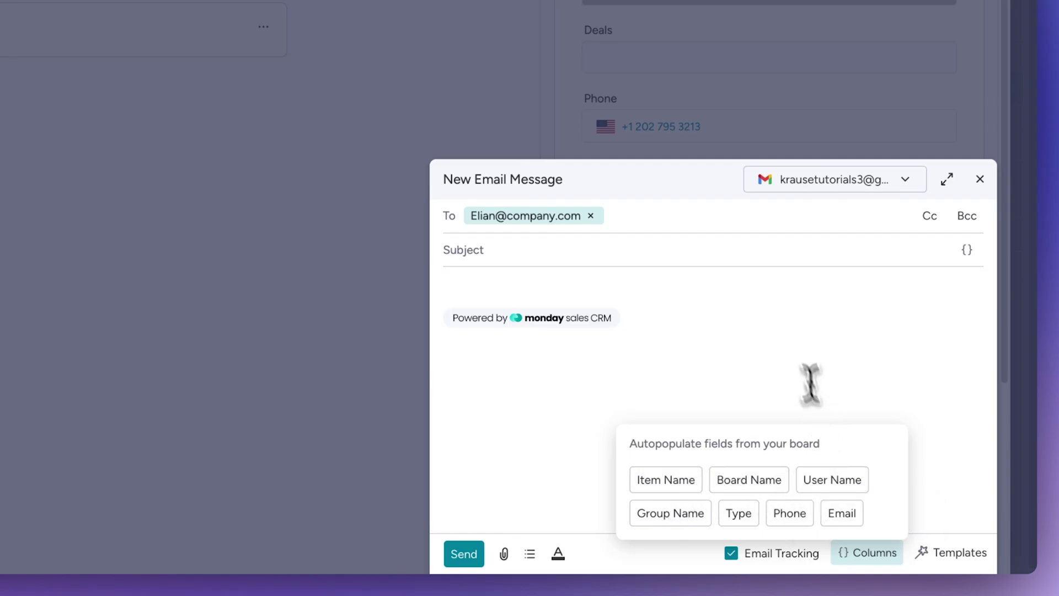
pyautogui.click(797, 359)
pyautogui.click(979, 179)
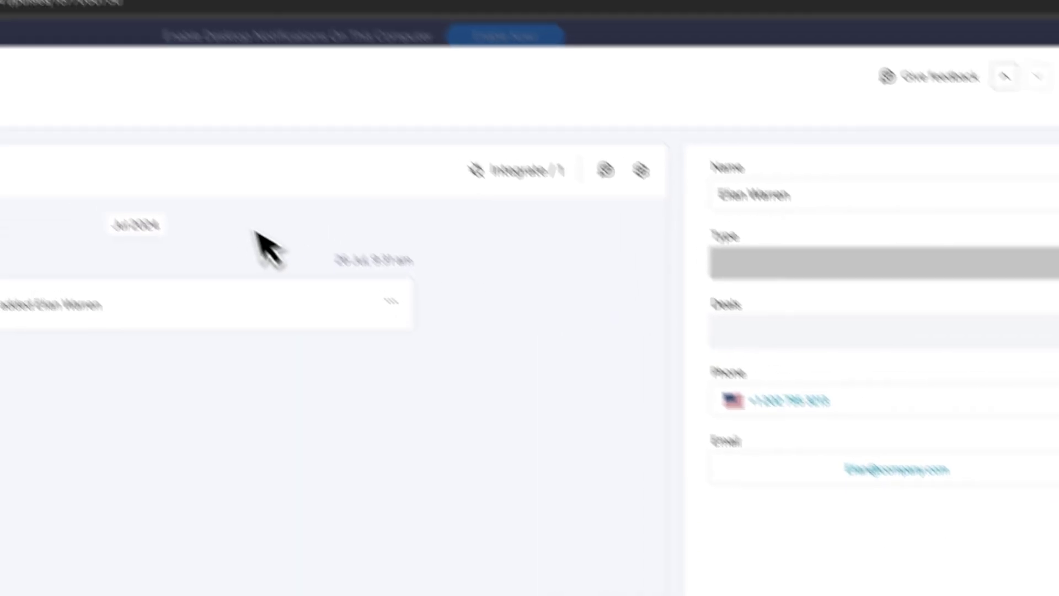
pyautogui.click(989, 126)
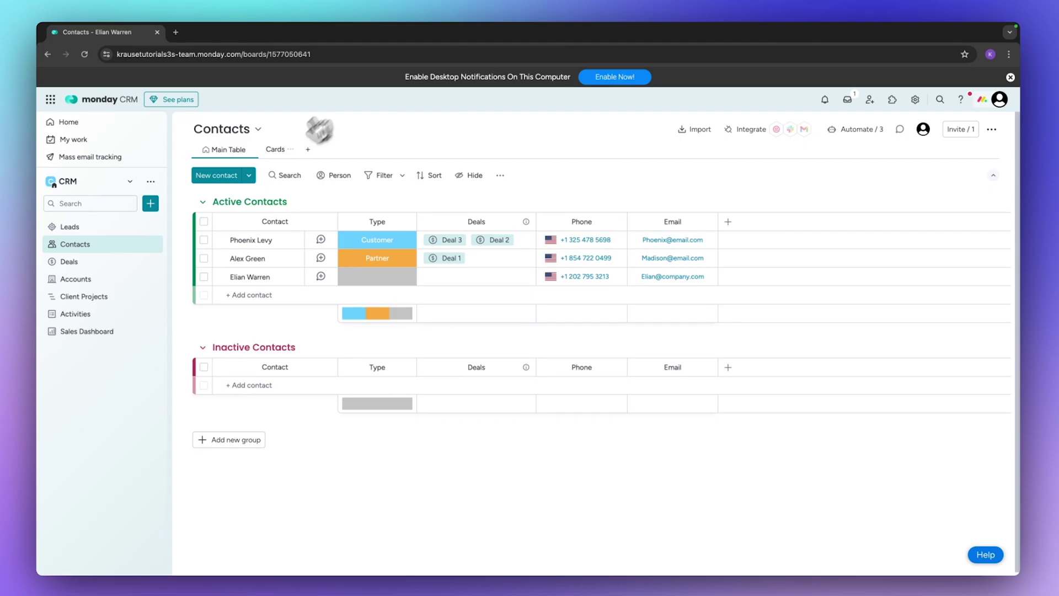
pyautogui.click(182, 245)
pyautogui.click(182, 246)
pyautogui.click(206, 239)
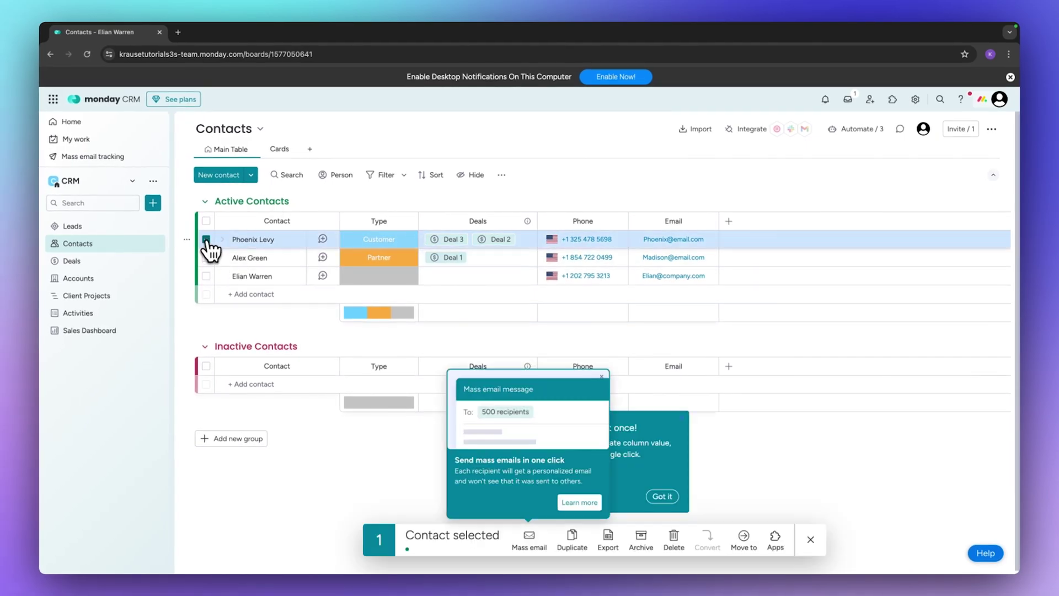
pyautogui.click(206, 257)
pyautogui.click(206, 276)
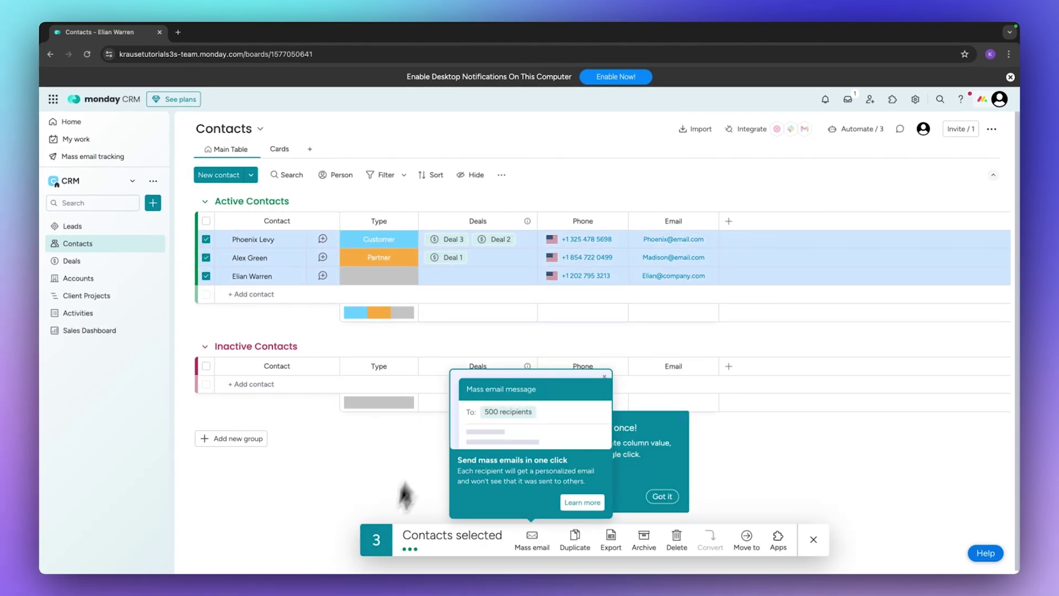
pyautogui.click(519, 534)
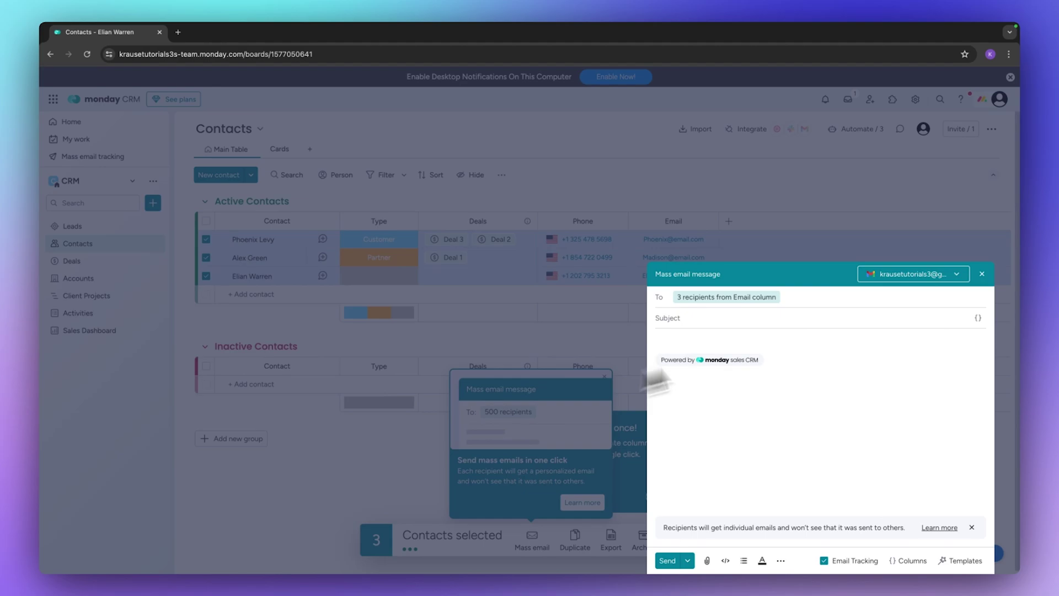
pyautogui.click(575, 333)
pyautogui.click(605, 377)
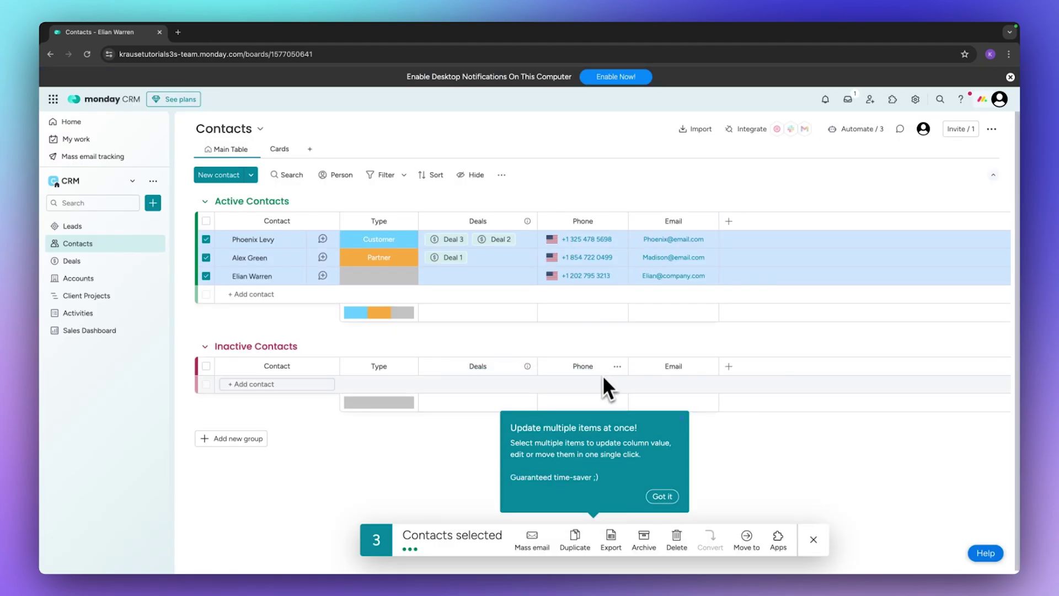
pyautogui.click(662, 497)
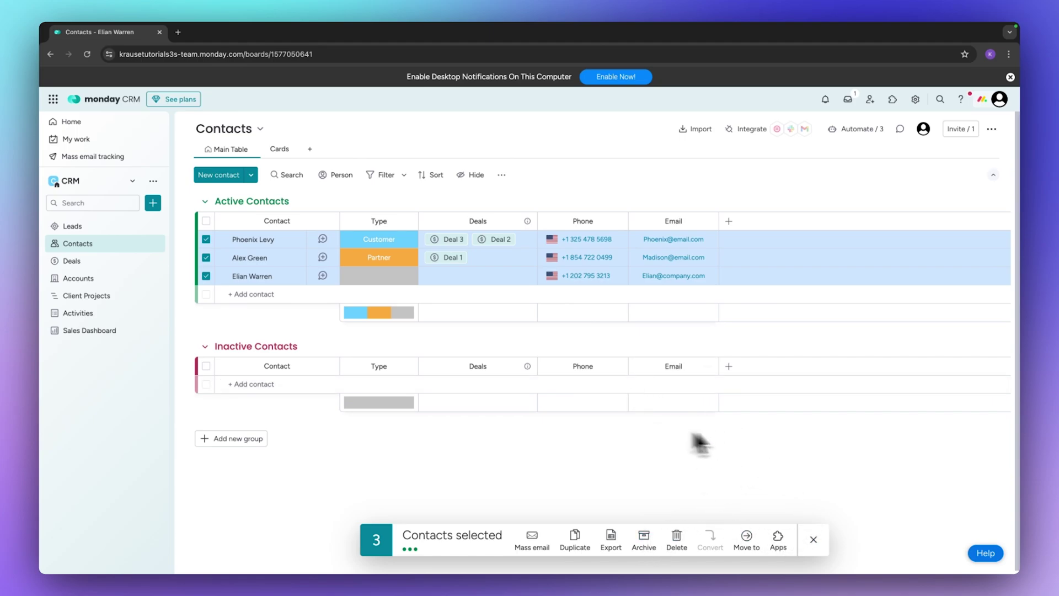
pyautogui.click(813, 539)
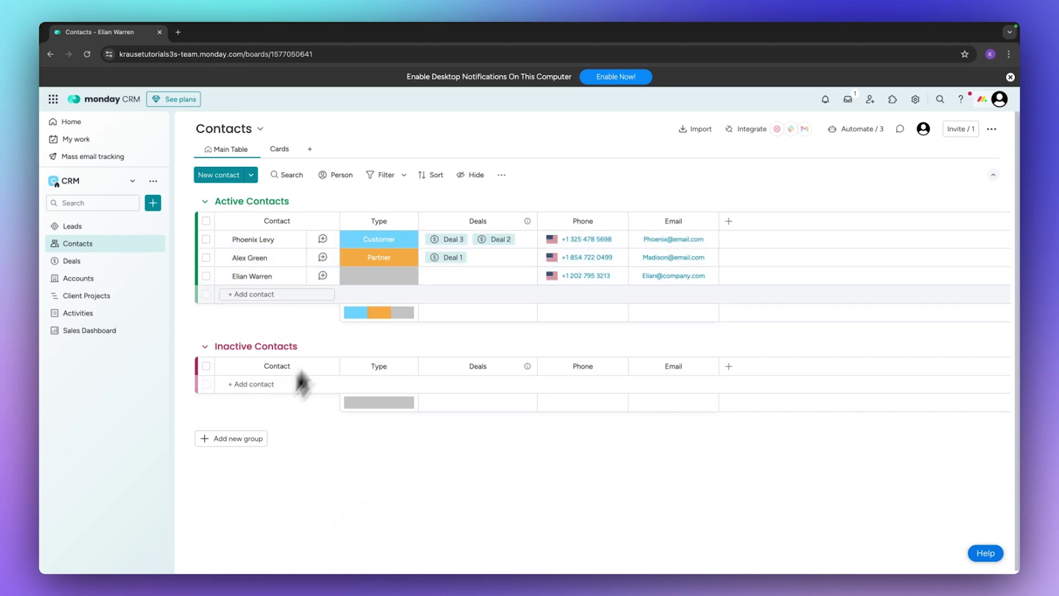
# Step: Open the Accounts board, scroll across its columns, and view the additional column types
pyautogui.click(111, 282)
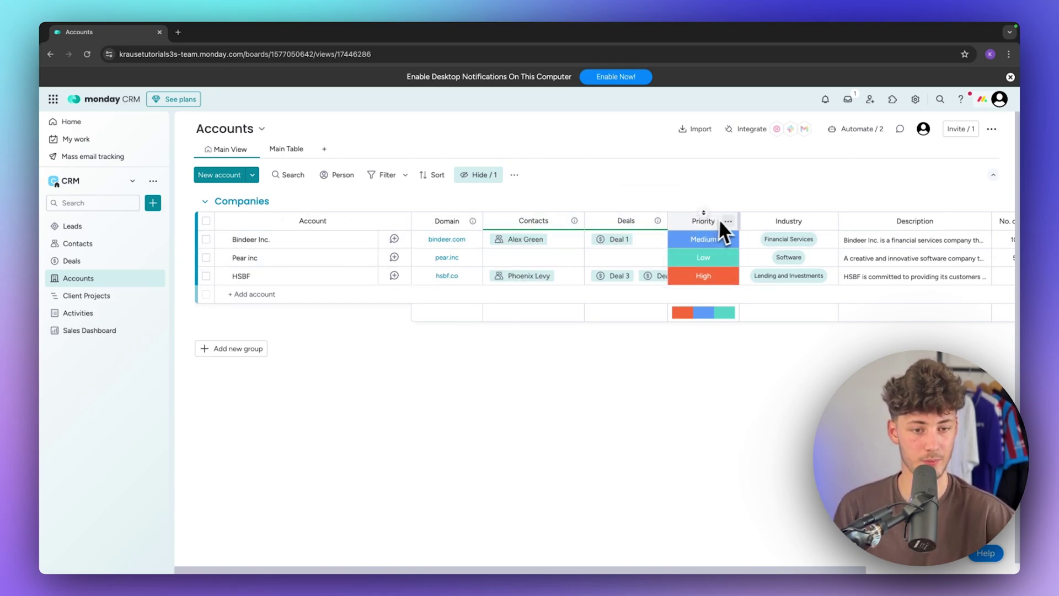
pyautogui.hscroll(4, 886, 230)
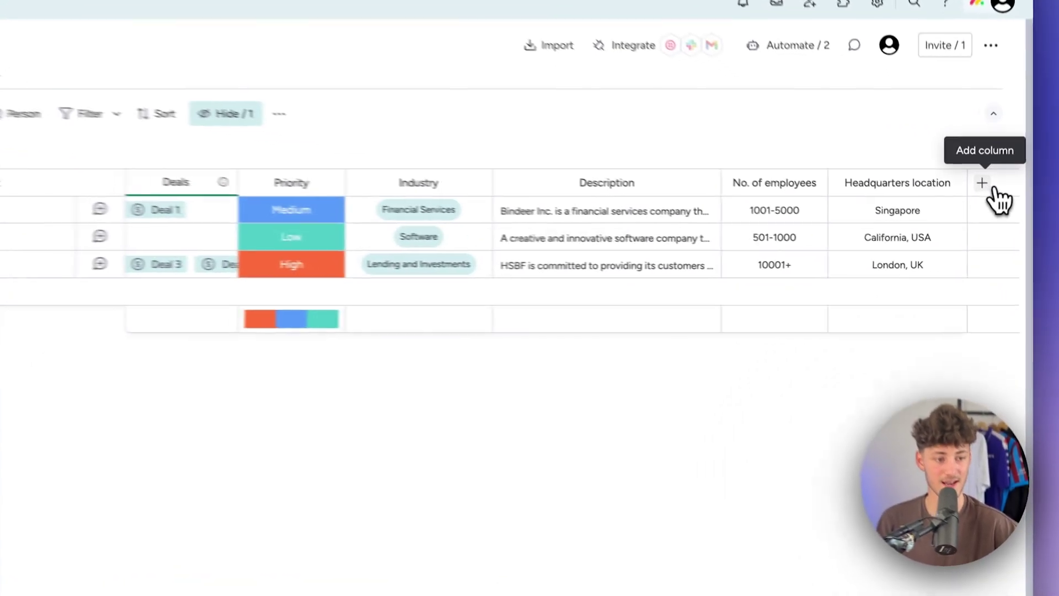
pyautogui.click(987, 187)
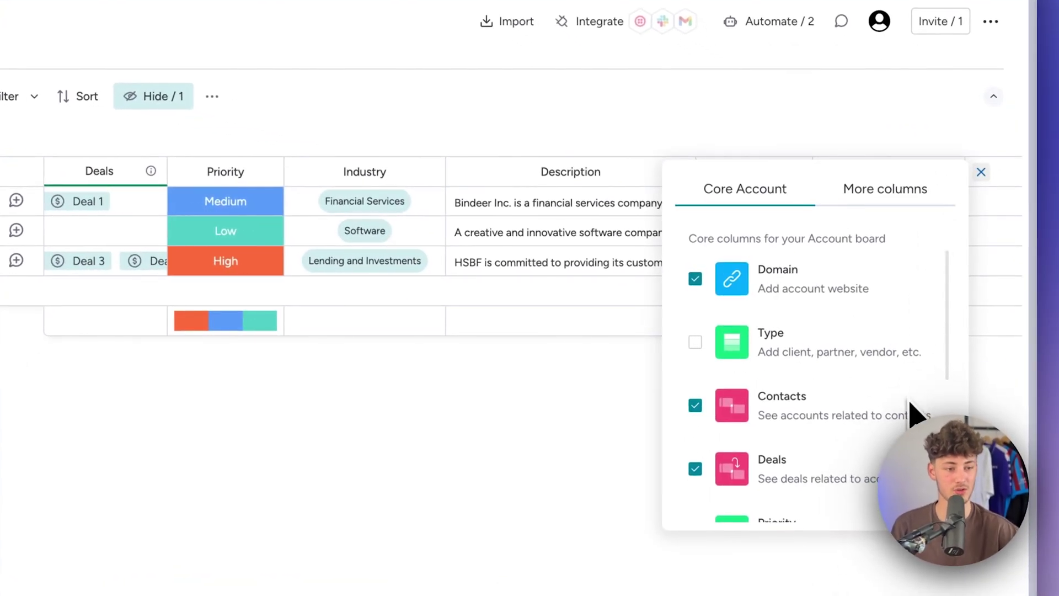
pyautogui.click(898, 194)
pyautogui.moveTo(319, 595); pyautogui.dragTo(186, 595)
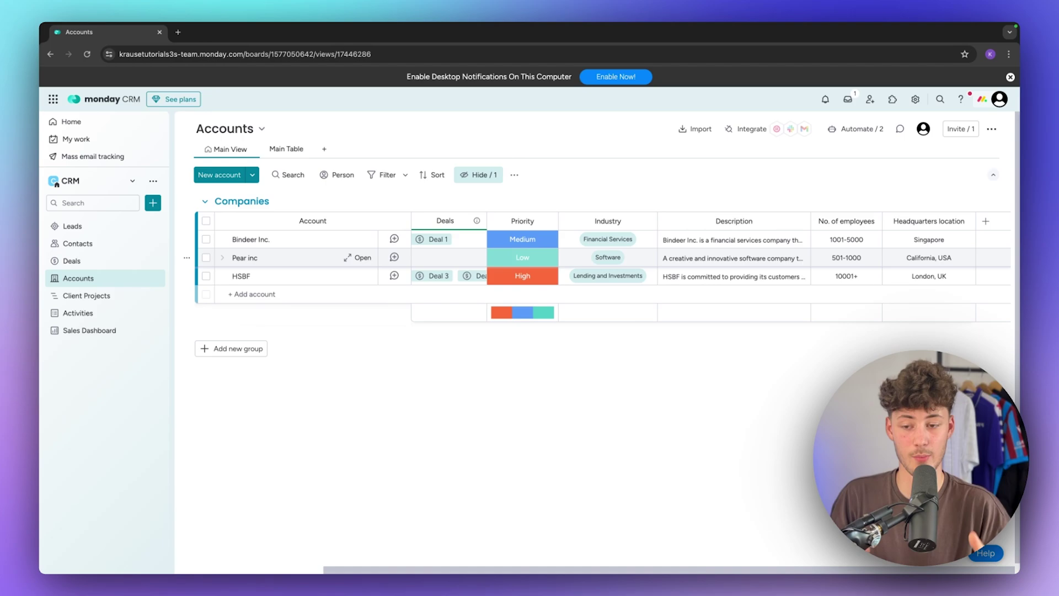
# Step: Add a group named High Budget, colour it green, and drag the HSBF row into it
pyautogui.click(237, 353)
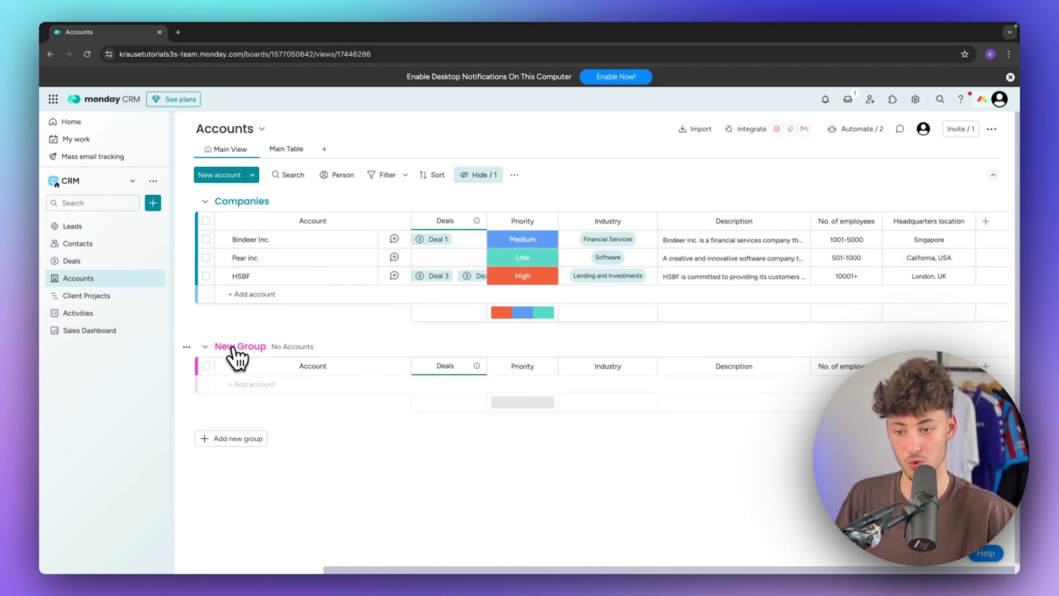
pyautogui.click(245, 340)
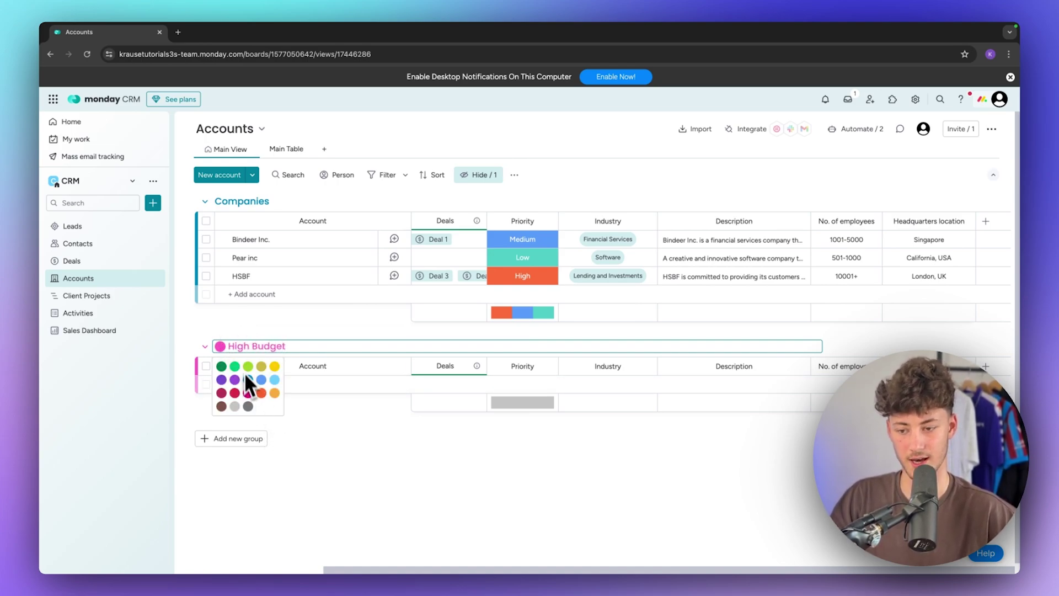
pyautogui.click(234, 365)
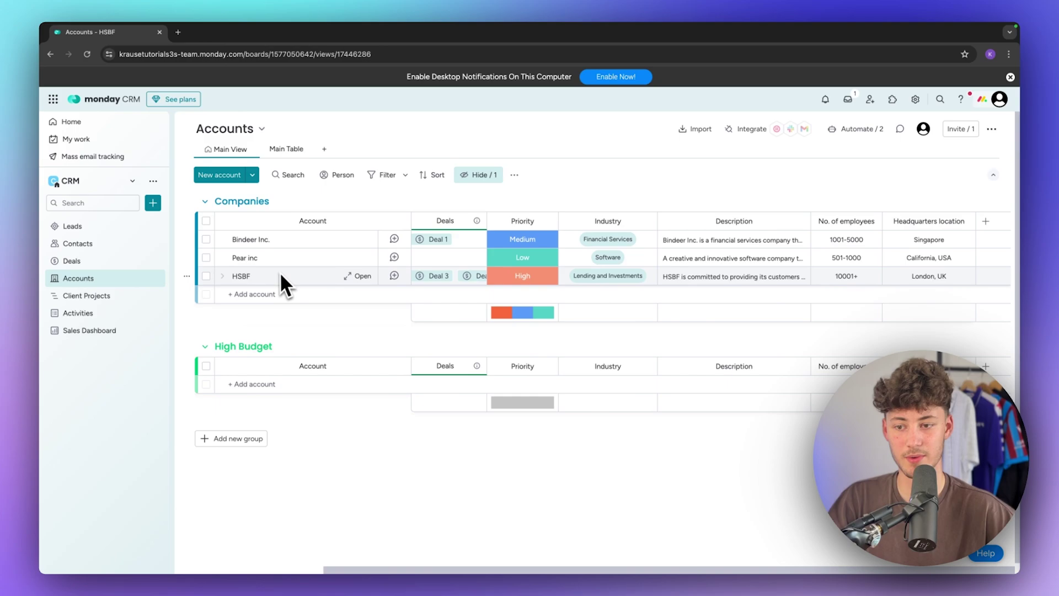
pyautogui.moveTo(306, 274); pyautogui.dragTo(303, 382)
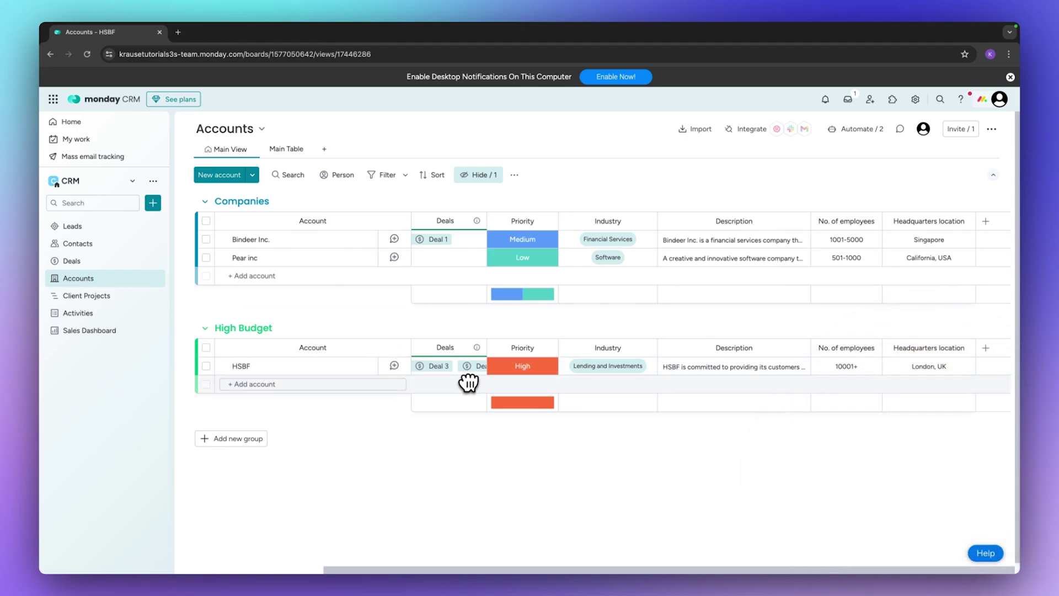
pyautogui.hscroll(-5, 468, 382)
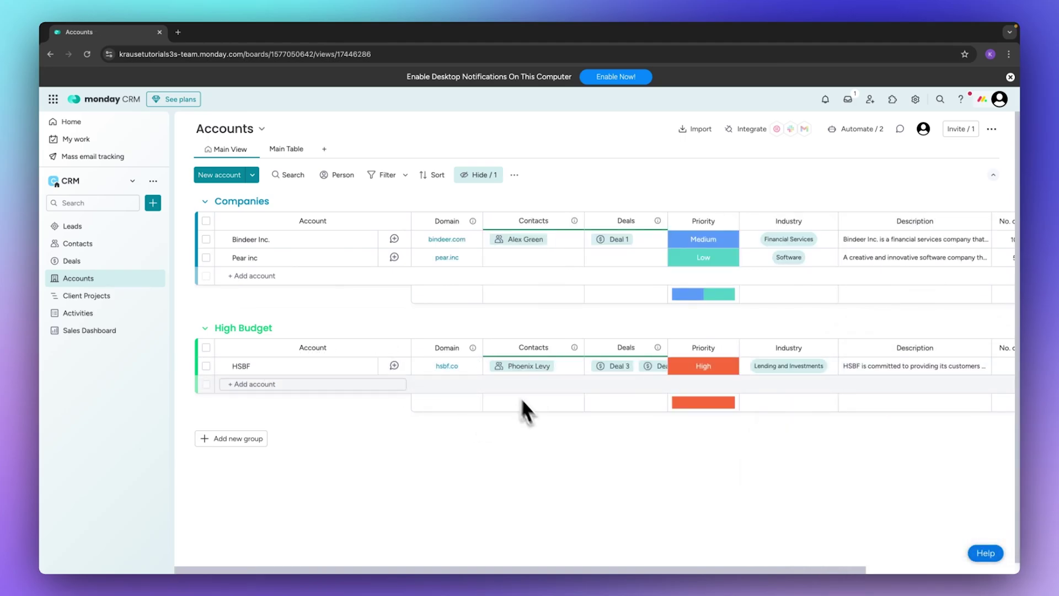
pyautogui.click(108, 298)
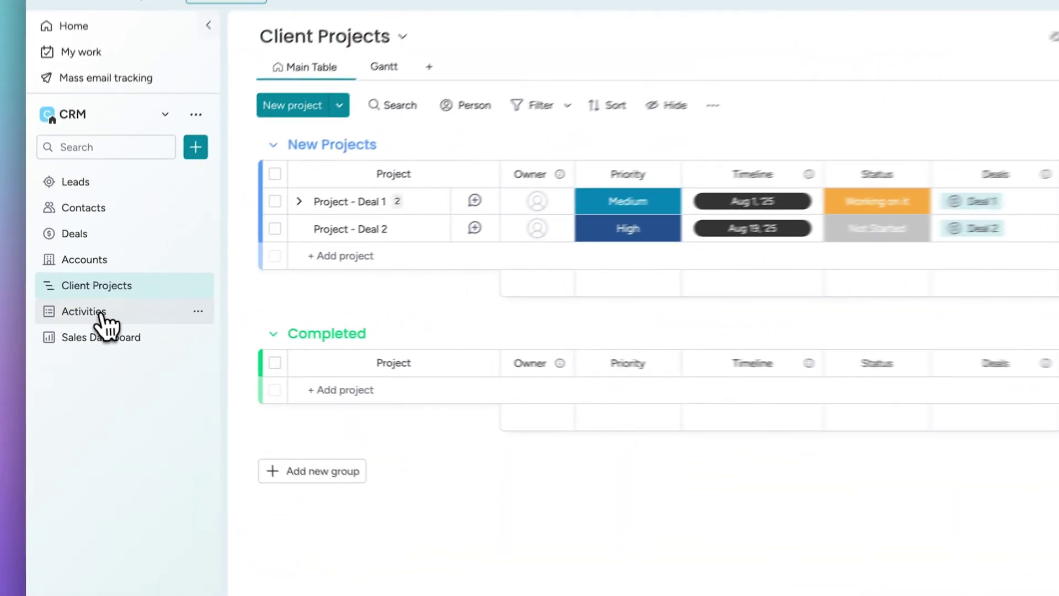
pyautogui.click(85, 312)
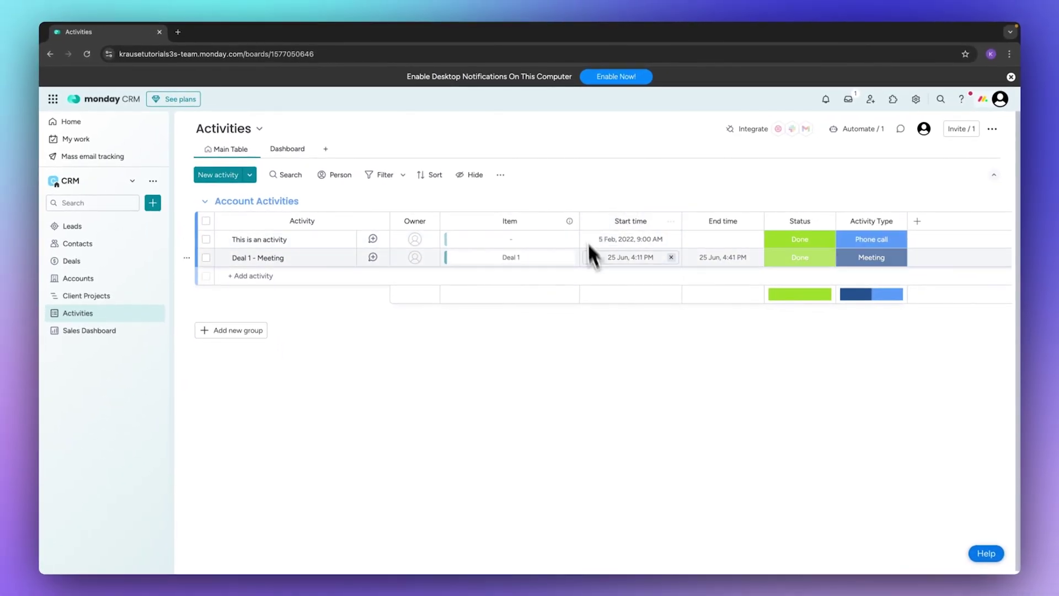
pyautogui.click(78, 278)
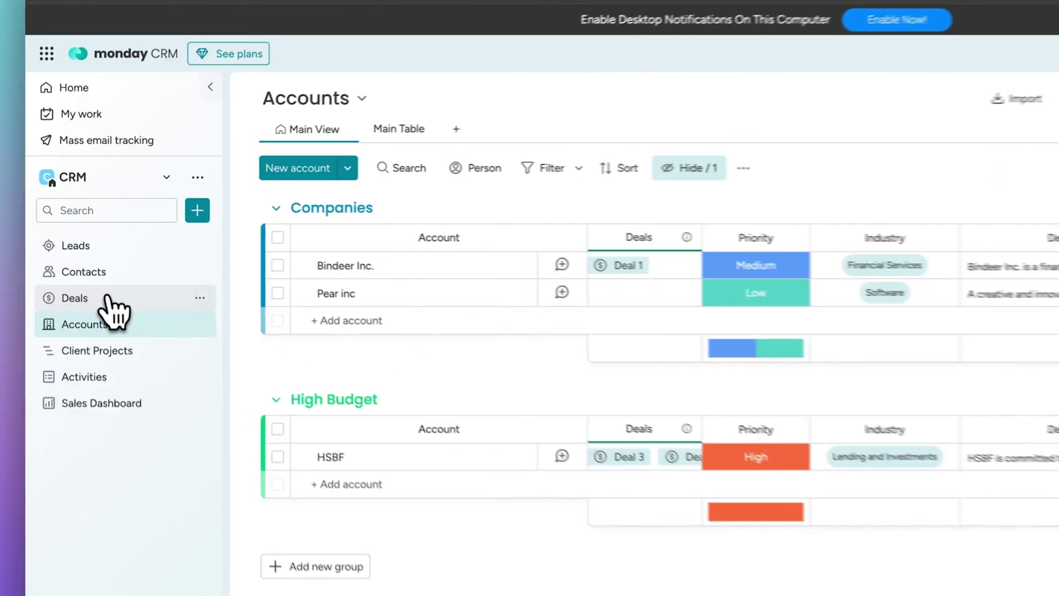
# Step: On the Deals board, set the Pipeline kanban view as the board default and drag a deal card
pyautogui.click(71, 260)
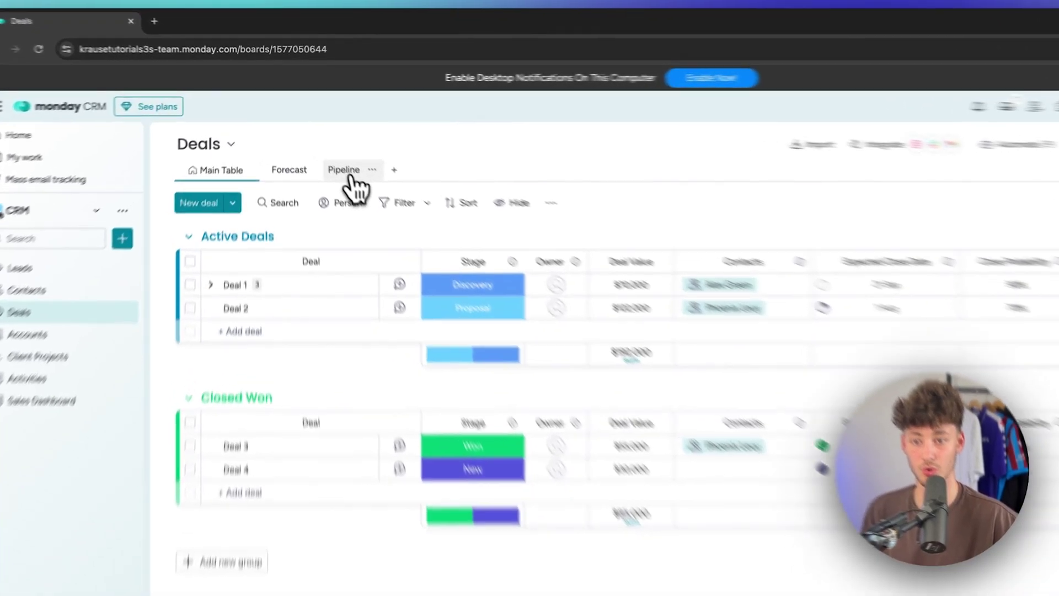
pyautogui.click(333, 150)
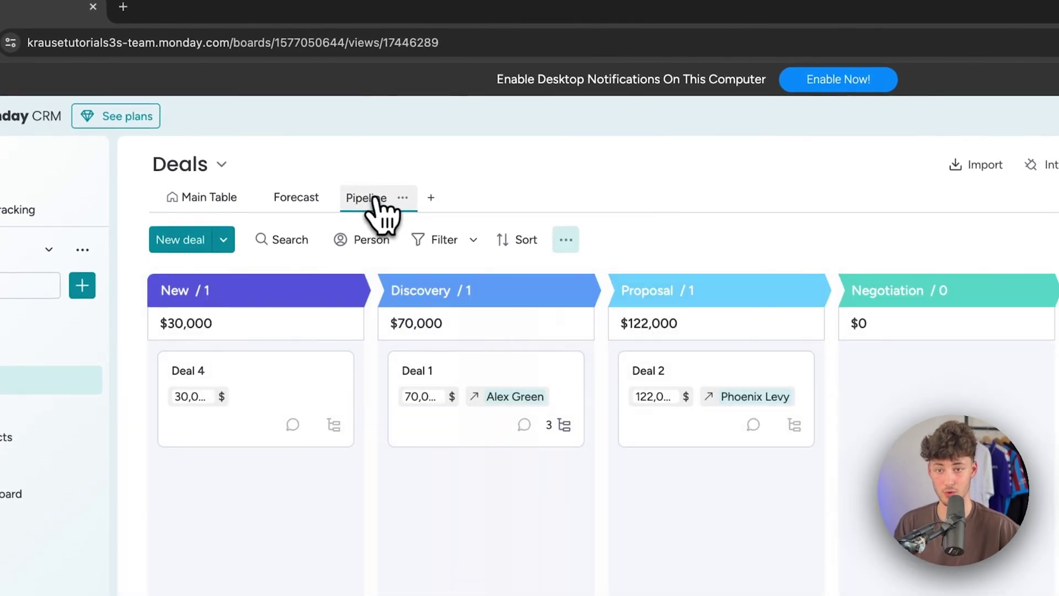
pyautogui.click(402, 198)
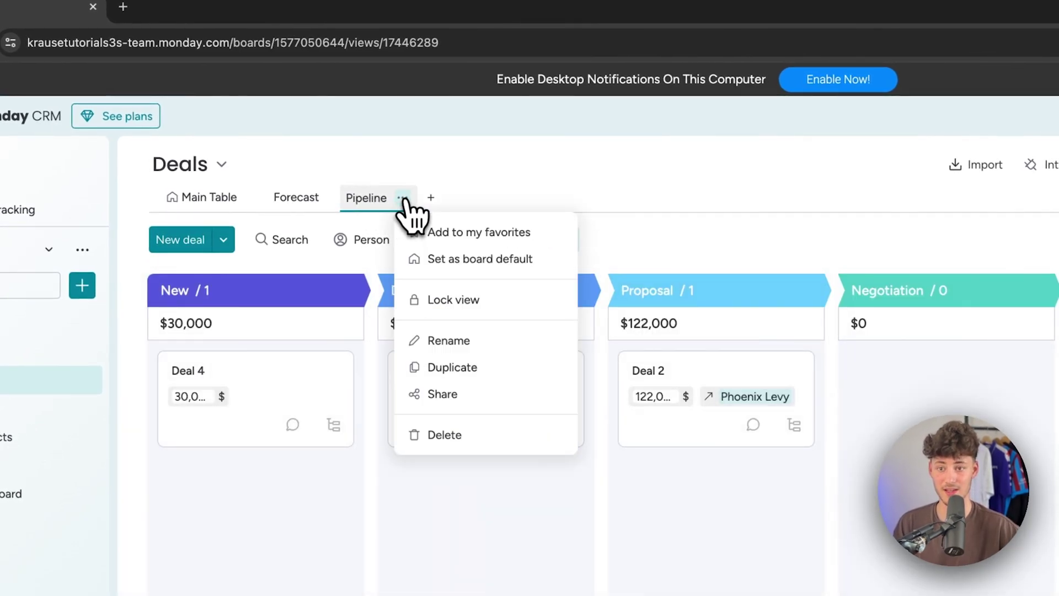
pyautogui.click(474, 258)
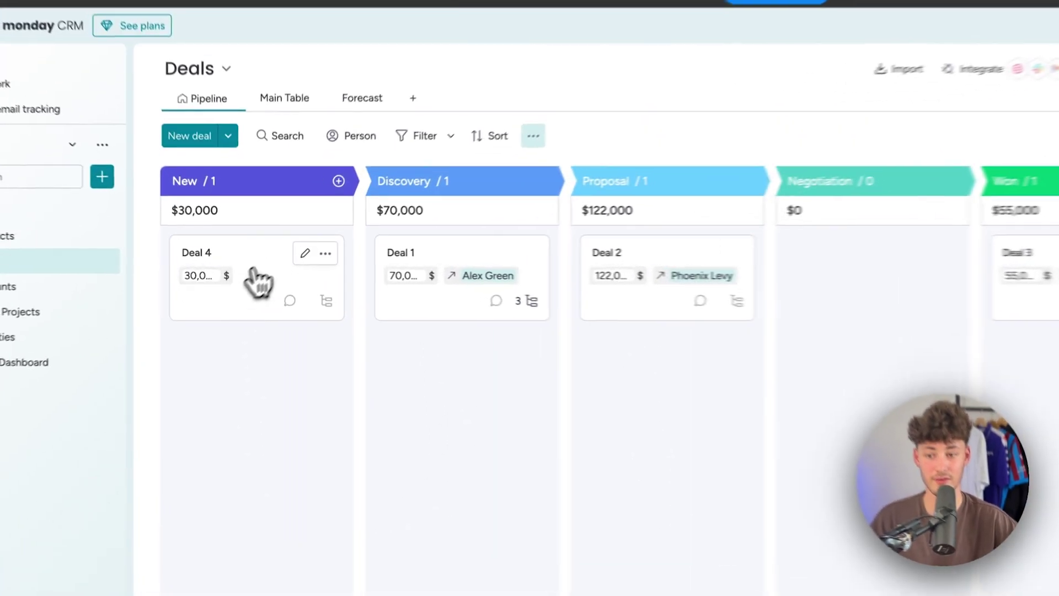
pyautogui.moveTo(259, 274)
pyautogui.mouseDown()
pyautogui.moveTo(263, 299)
pyautogui.moveTo(267, 284)
pyautogui.mouseUp()
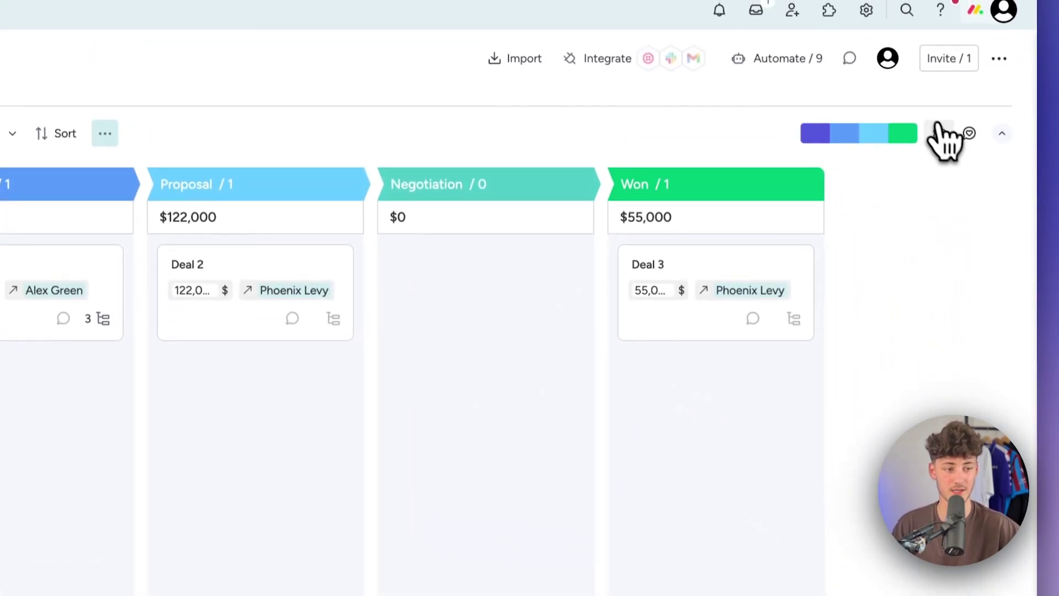
# Step: Review the Pipeline view's Kanban card fields and stage summary settings, leaving them unchanged
pyautogui.click(939, 137)
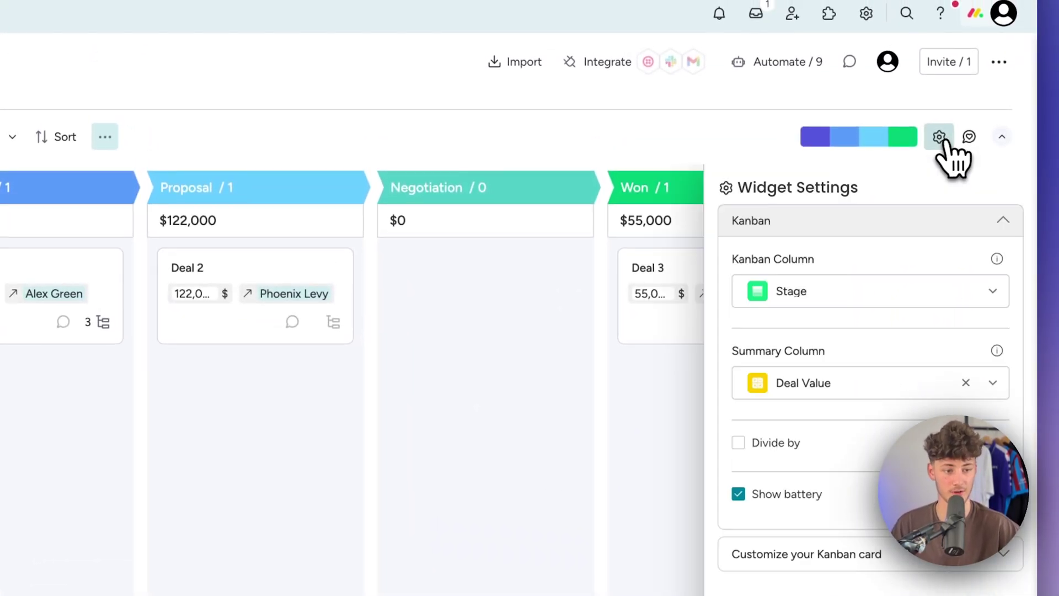
pyautogui.click(735, 386)
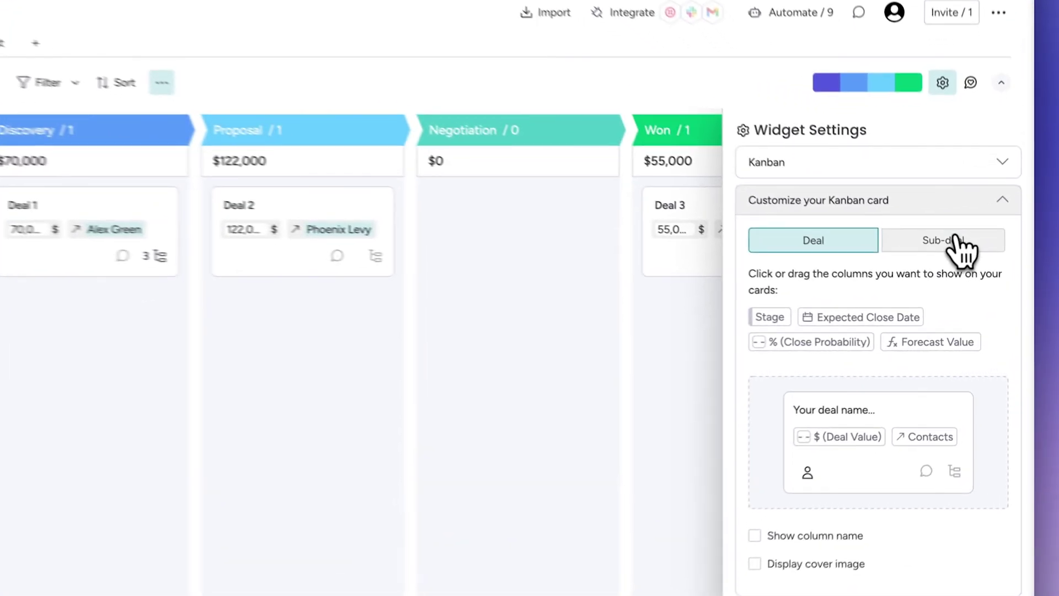
pyautogui.click(960, 278)
pyautogui.click(901, 251)
pyautogui.click(884, 152)
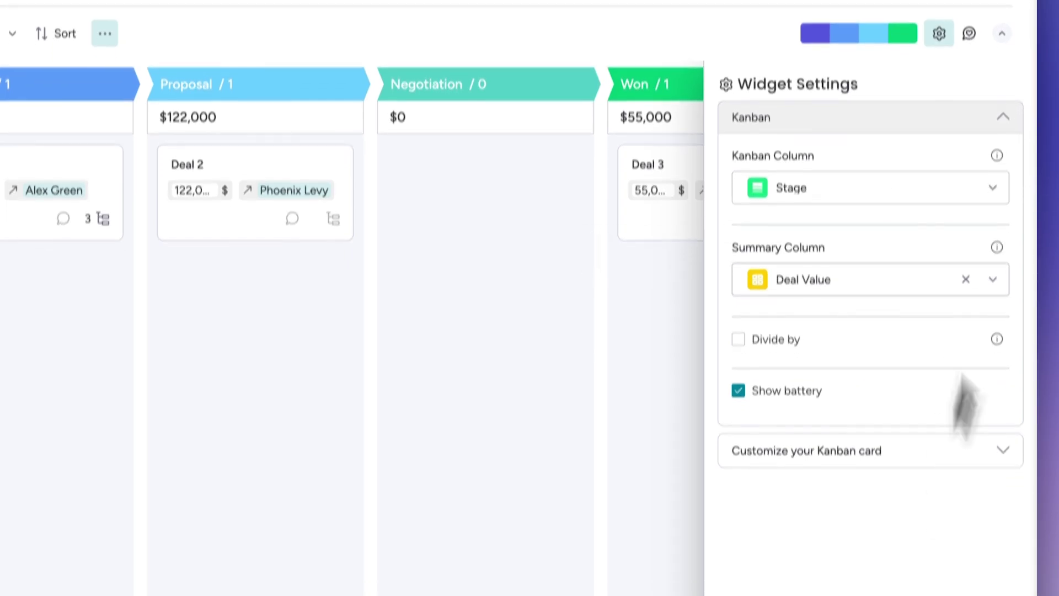
pyautogui.click(939, 149)
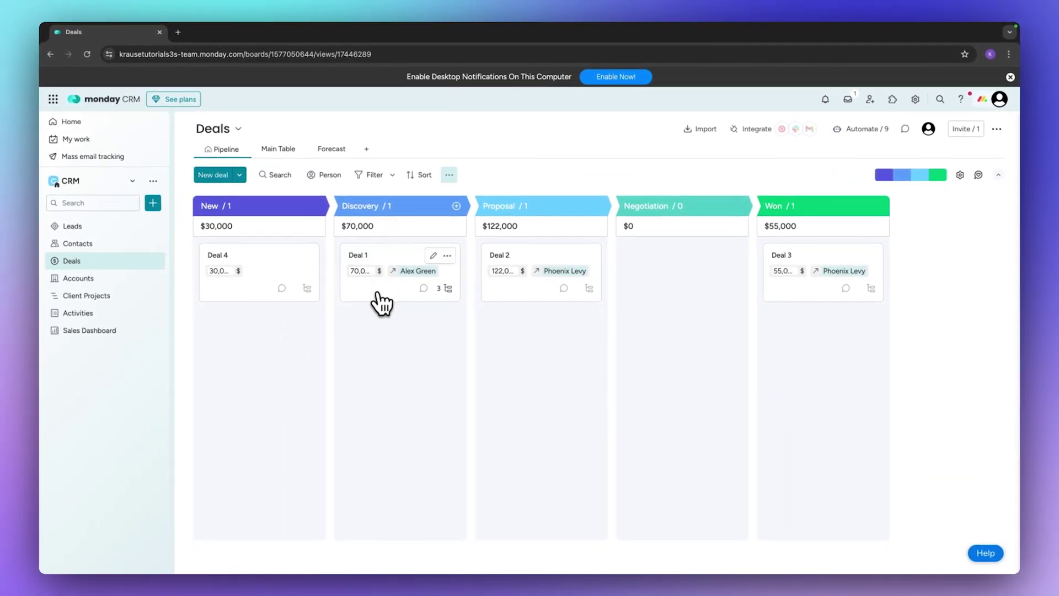
# Step: In the Main Table, add a TEST stage label to the Stage column and place it directly after New
pyautogui.click(278, 149)
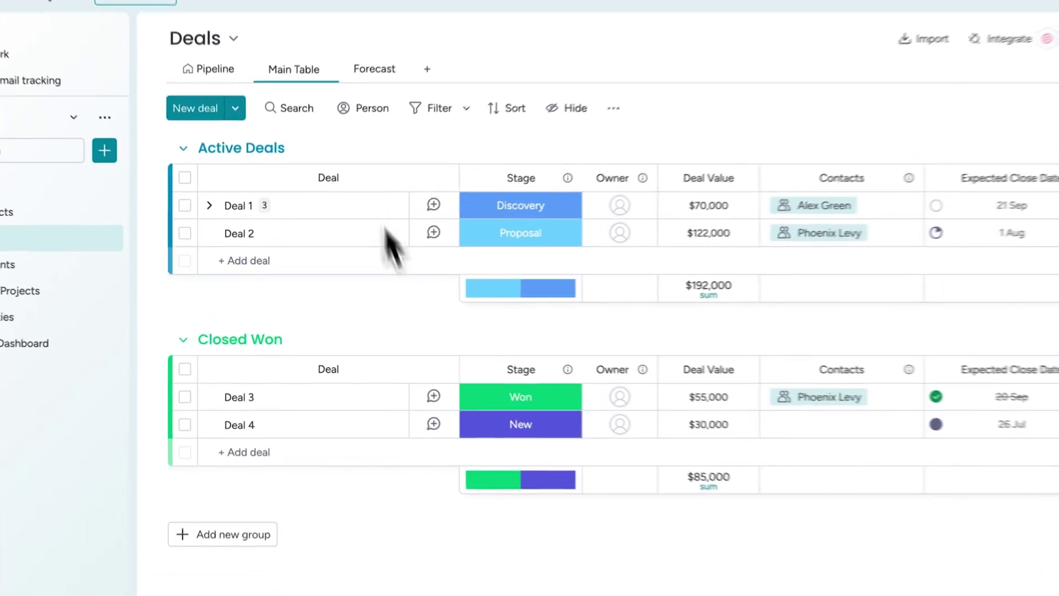
pyautogui.click(527, 233)
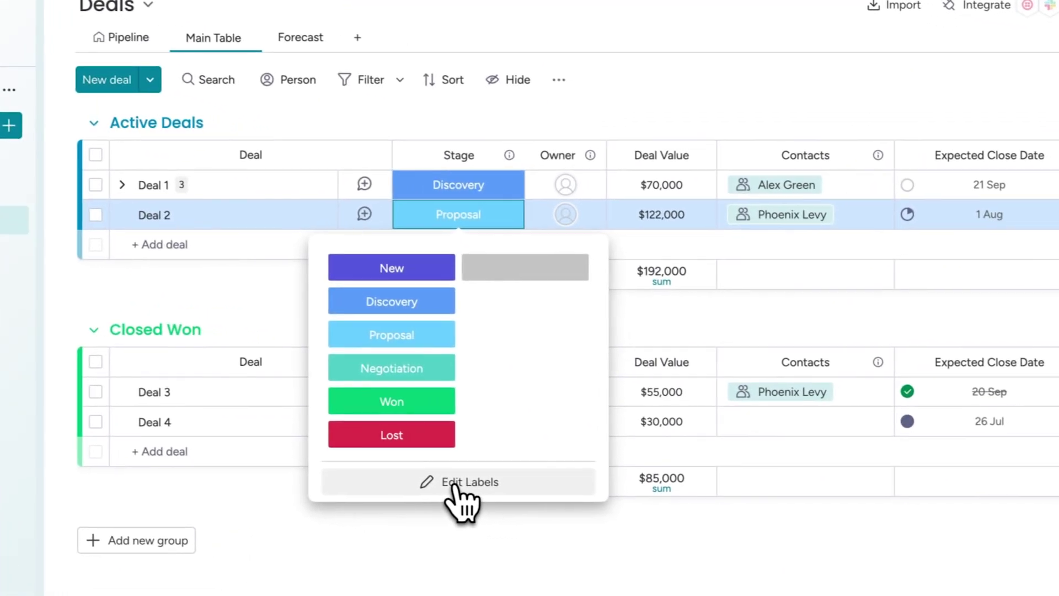
pyautogui.click(455, 486)
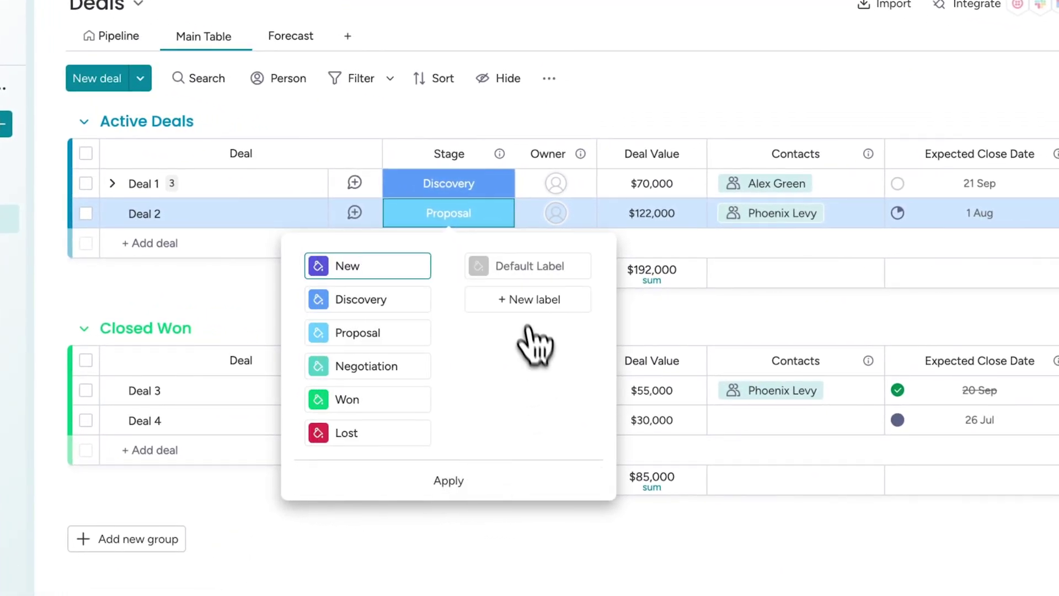
pyautogui.click(537, 302)
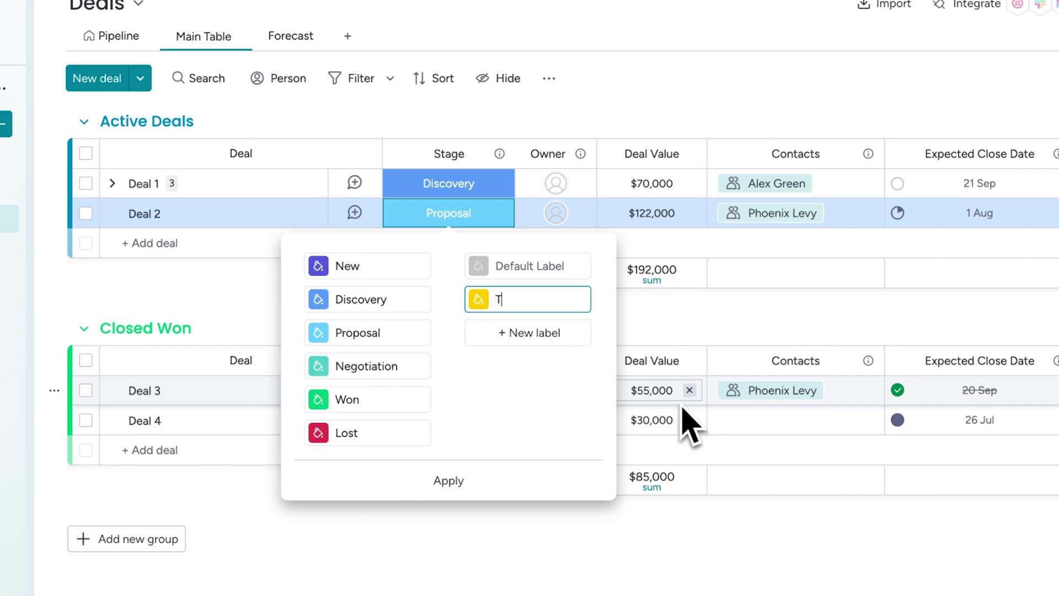
pyautogui.click(538, 496)
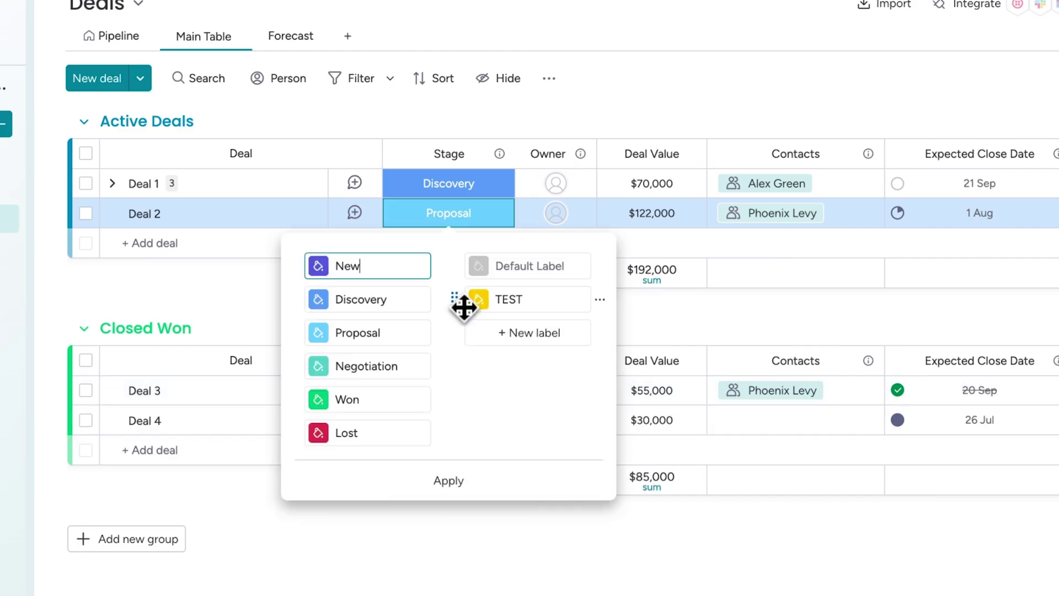
pyautogui.moveTo(468, 303); pyautogui.dragTo(320, 319)
pyautogui.click(469, 499)
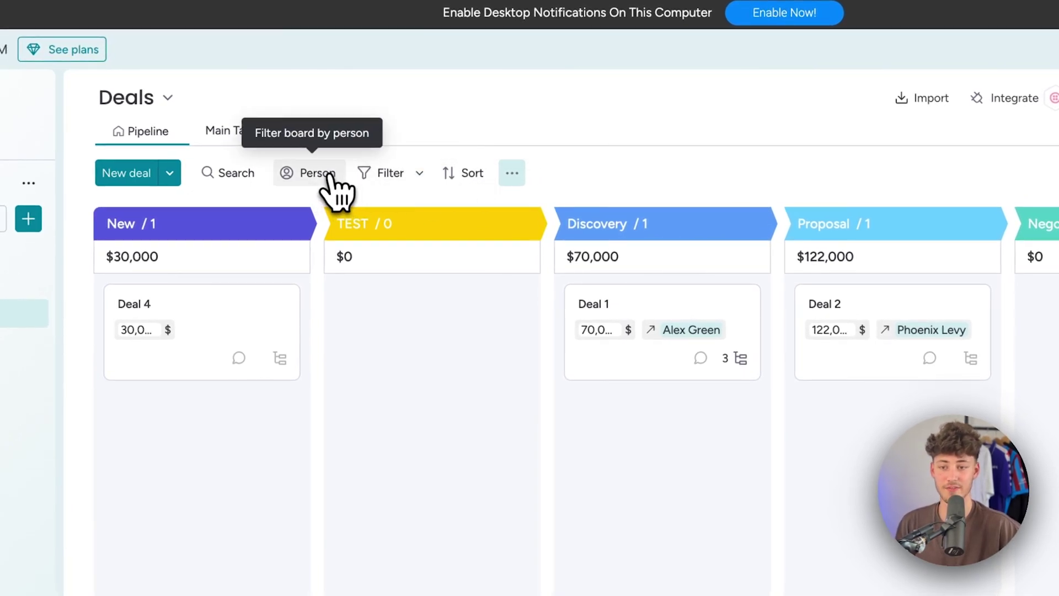
# Step: Look through the Pipeline view's filter column choices and sort options without applying any
pyautogui.click(400, 178)
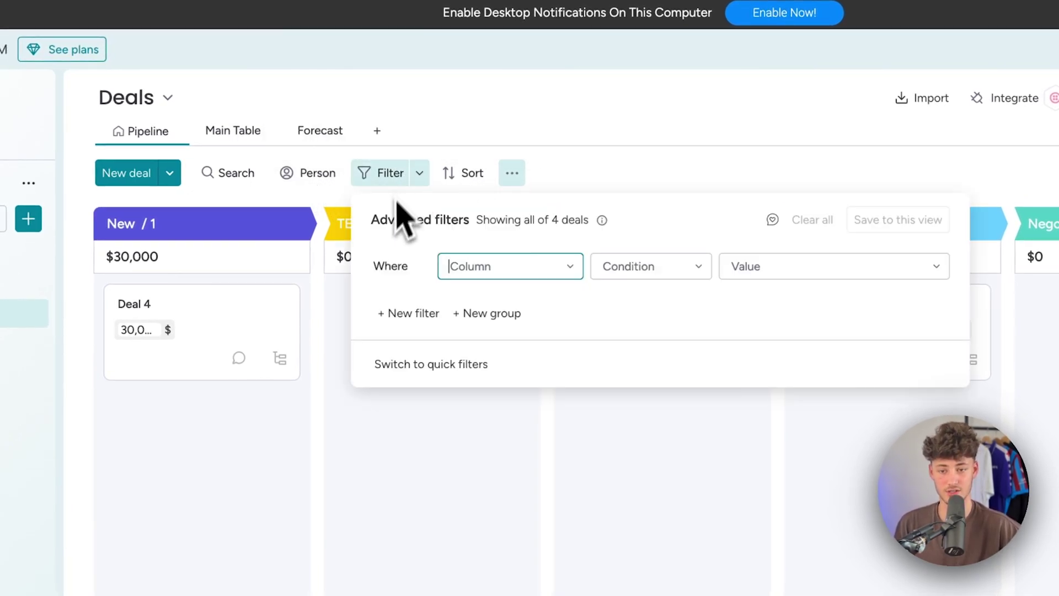
pyautogui.click(480, 270)
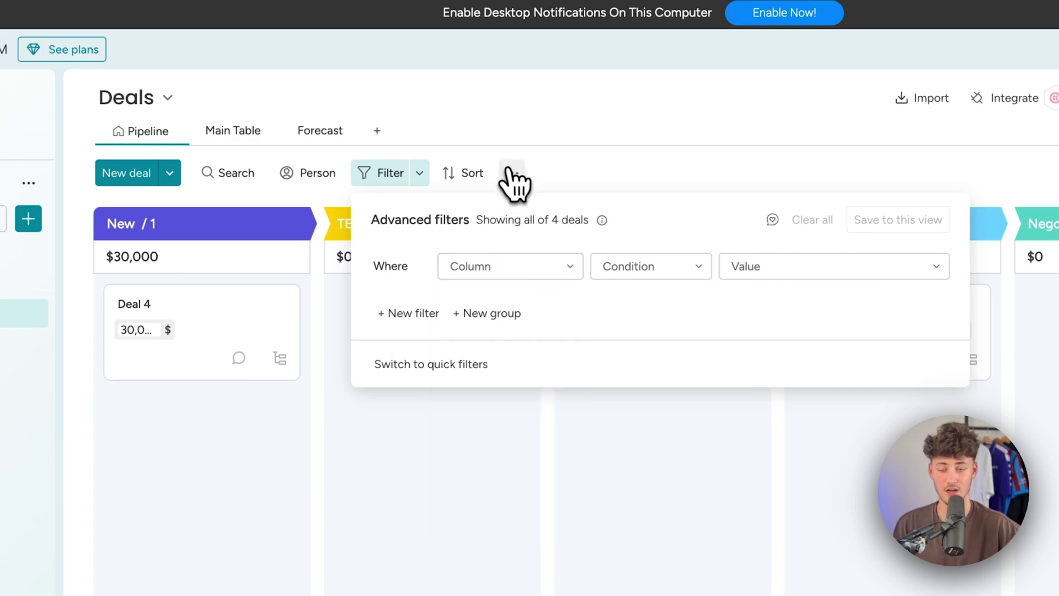
pyautogui.click(468, 173)
# Step: Switch to the Deals Forecast view and browse the board views available to add
pyautogui.click(613, 160)
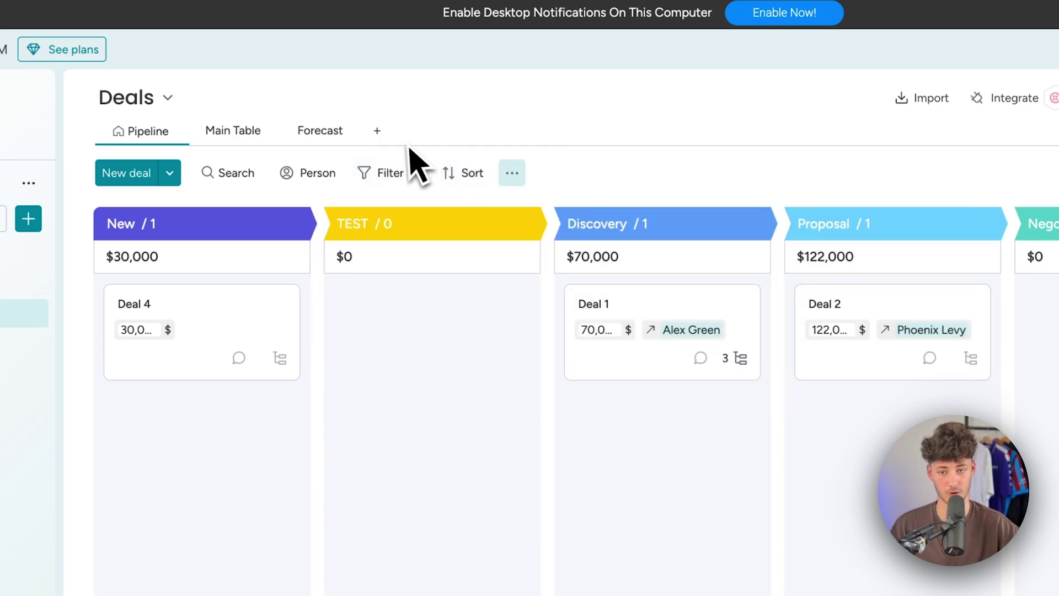
pyautogui.click(325, 138)
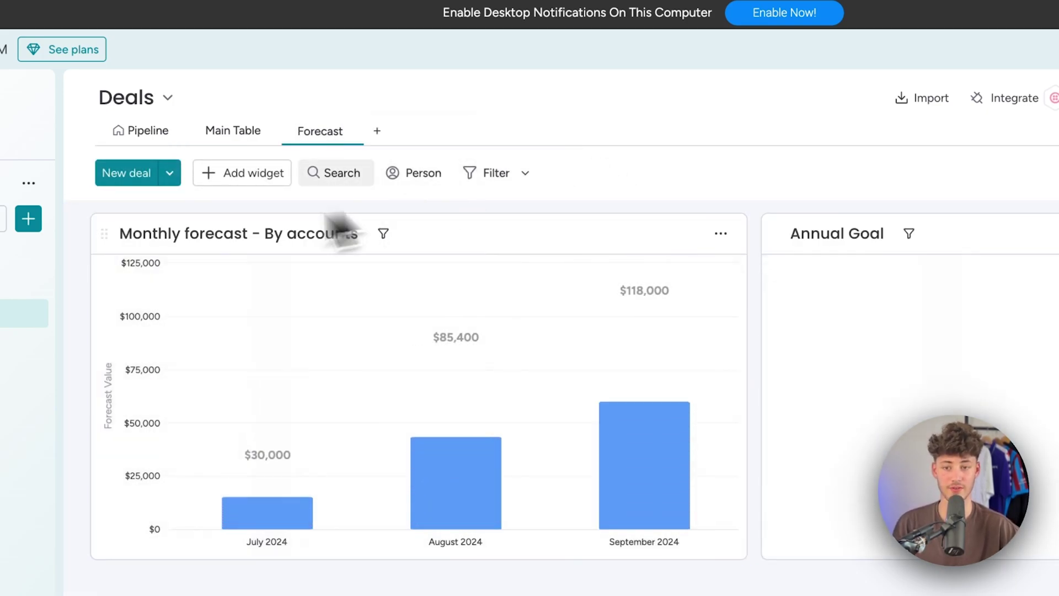
pyautogui.click(377, 131)
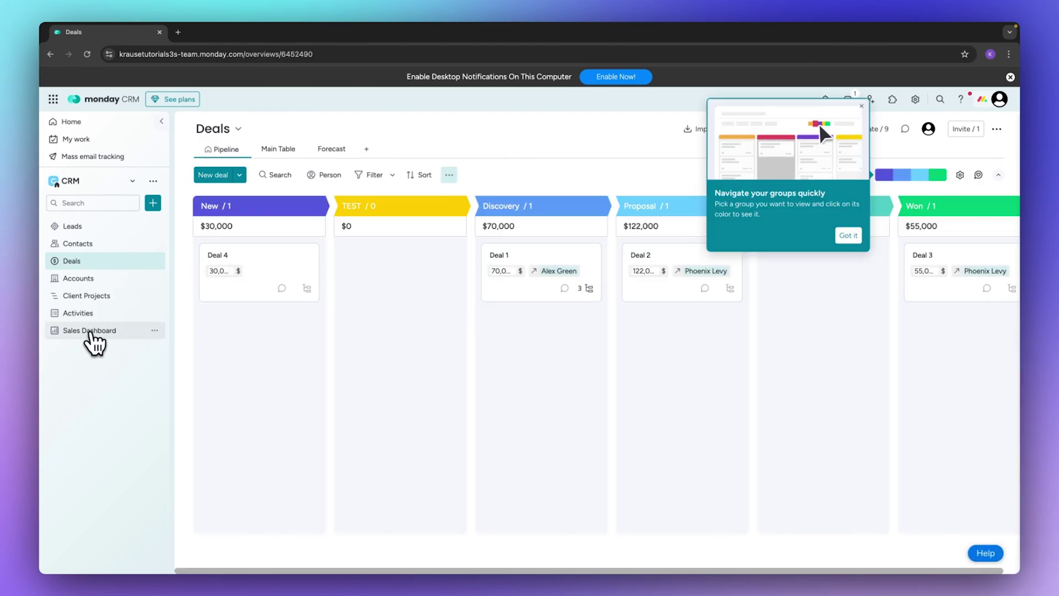
# Step: Open the Sales Dashboard, dismiss the new-feature tip, and look over its widgets
pyautogui.click(89, 331)
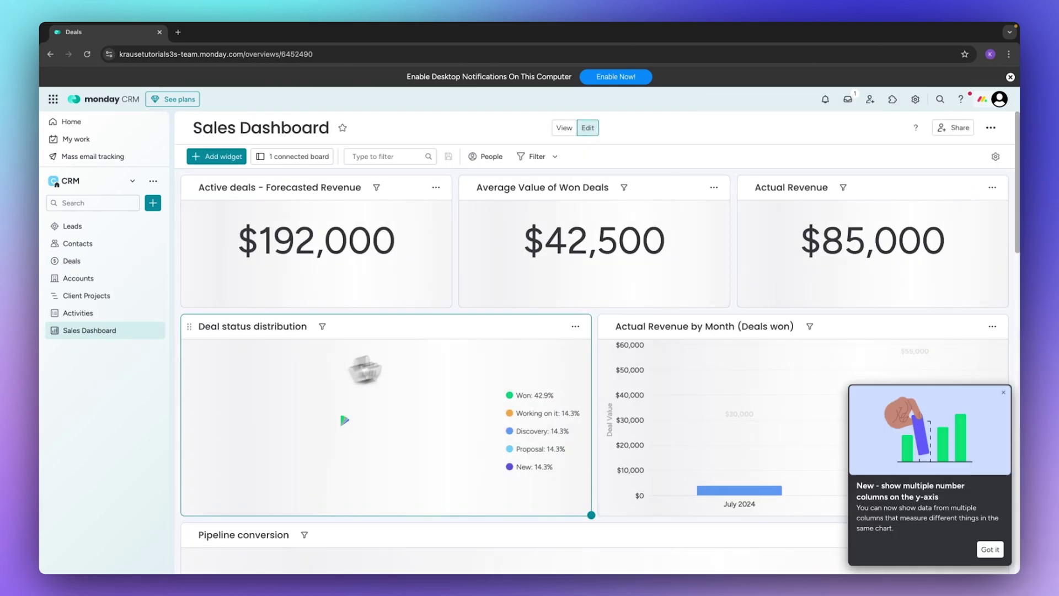
pyautogui.scroll(-6, 380, 350)
pyautogui.scroll(6, 386, 349)
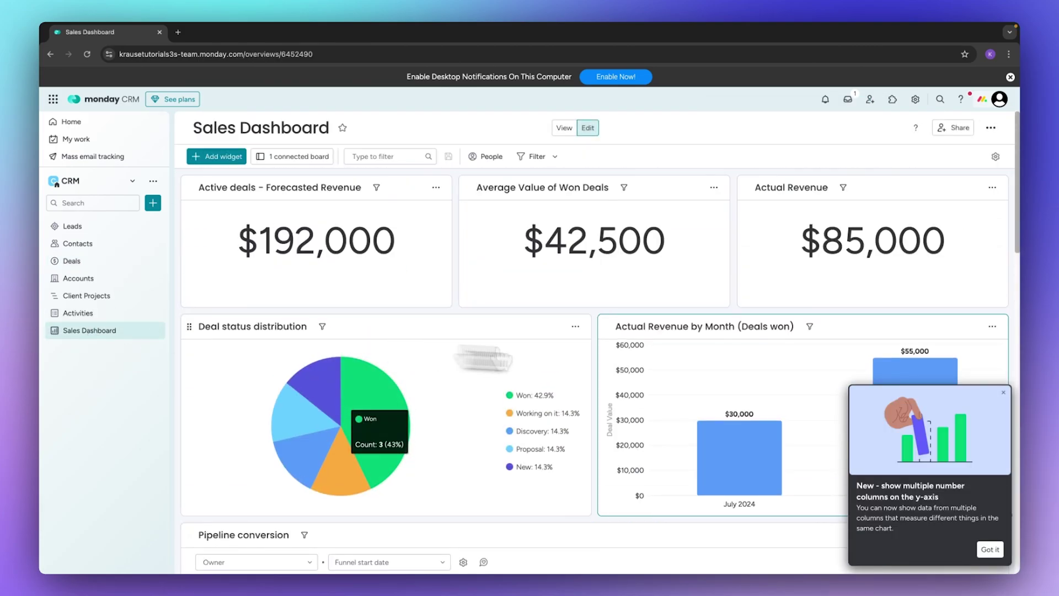
pyautogui.scroll(-10, 601, 321)
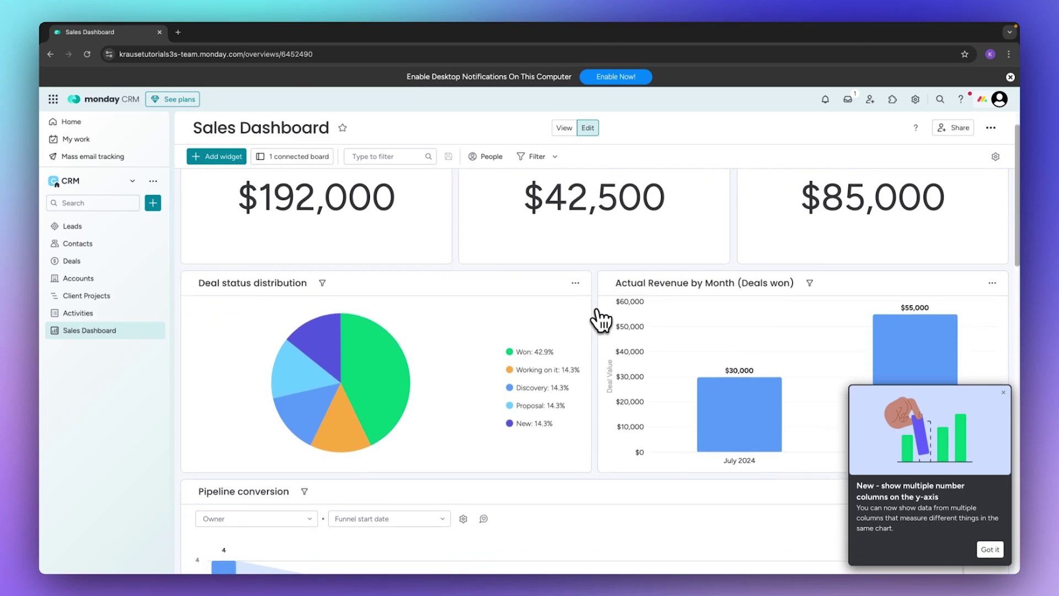
pyautogui.scroll(-4, 601, 321)
pyautogui.scroll(14, 601, 321)
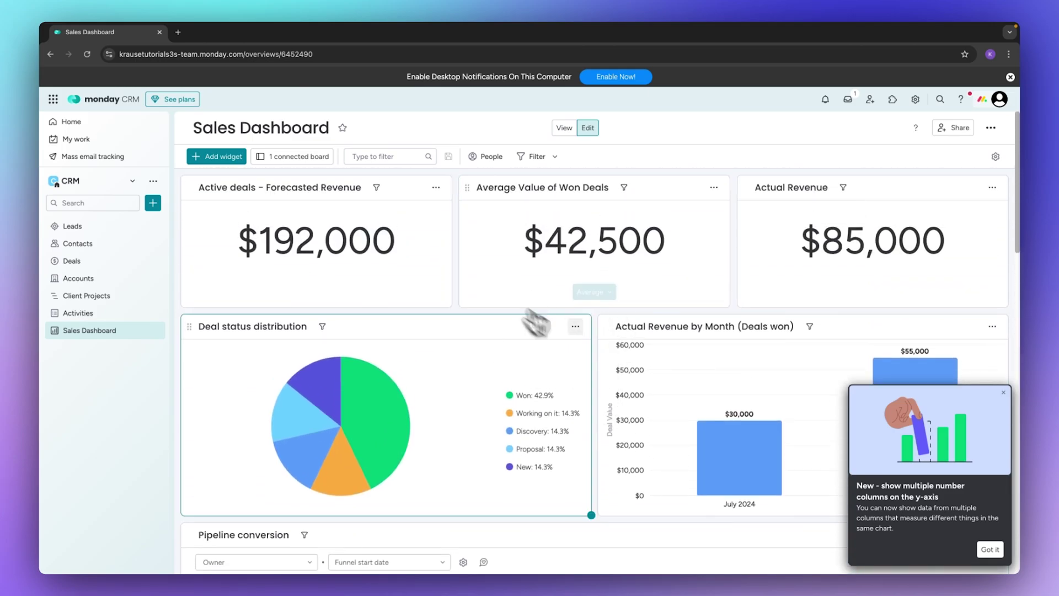
pyautogui.click(1004, 392)
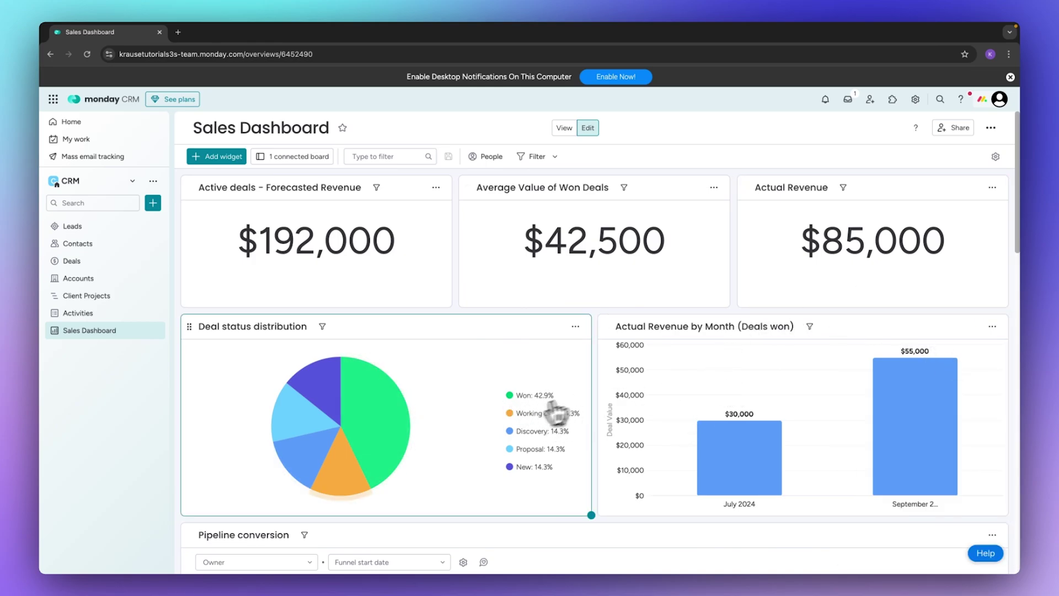
pyautogui.scroll(-1, 563, 424)
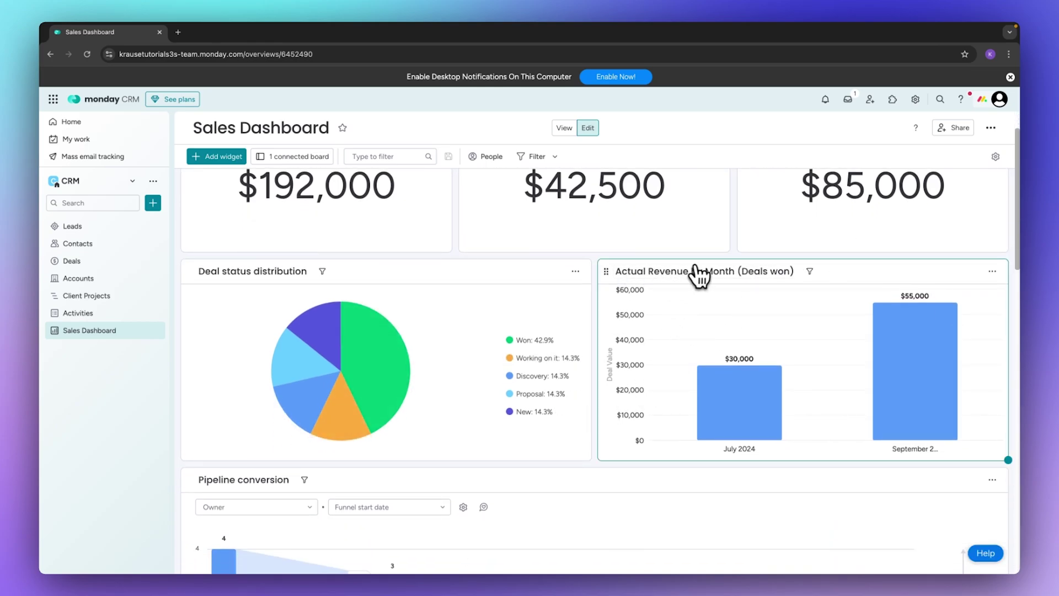
pyautogui.scroll(-7, 689, 370)
pyautogui.scroll(8, 689, 370)
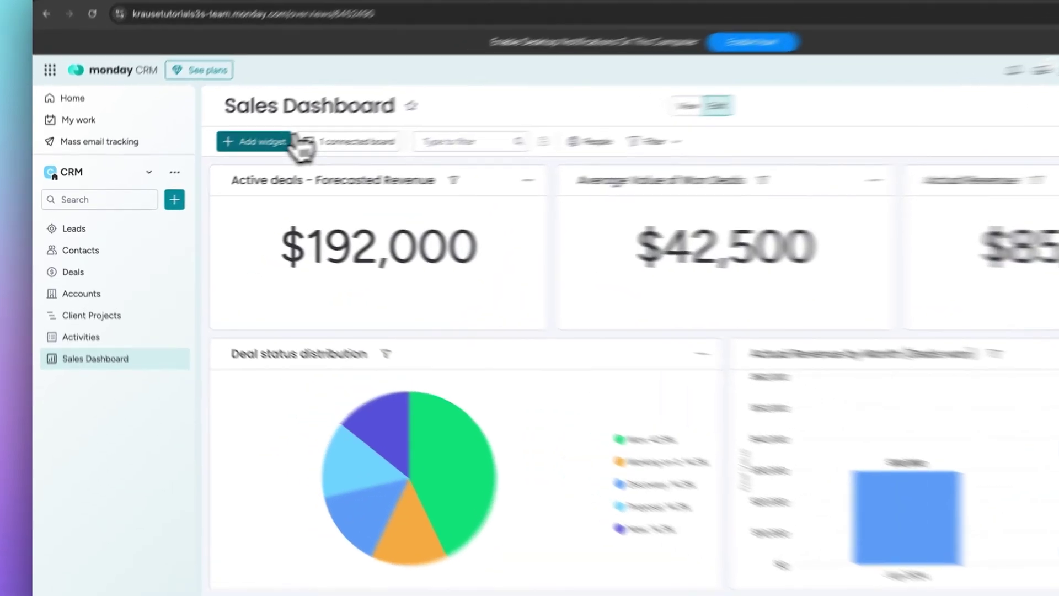
# Step: Delete the Average Value of Won Deals widget from the dashboard
pyautogui.click(216, 156)
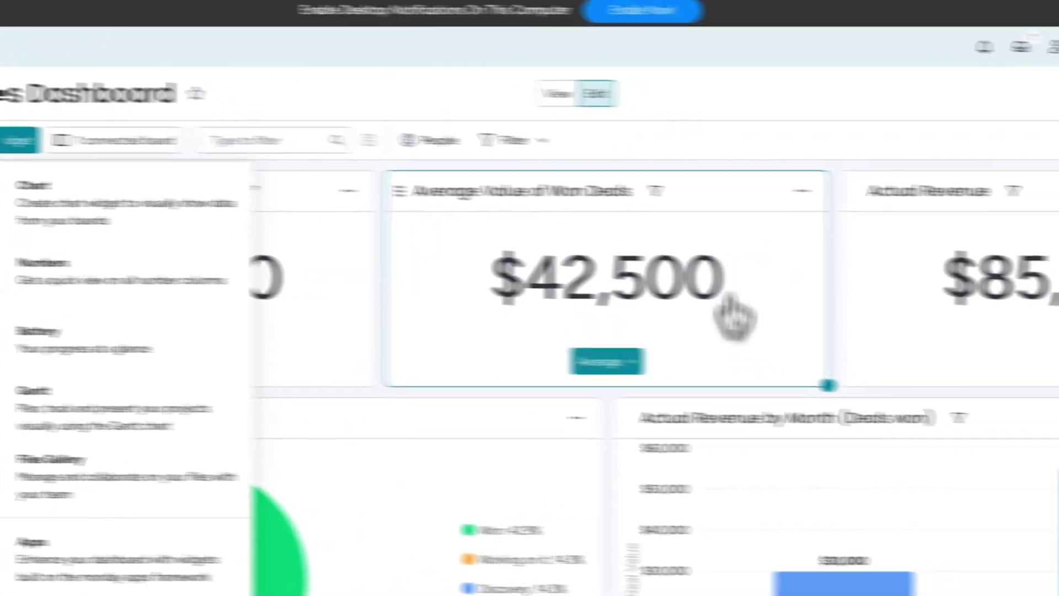
pyautogui.click(668, 179)
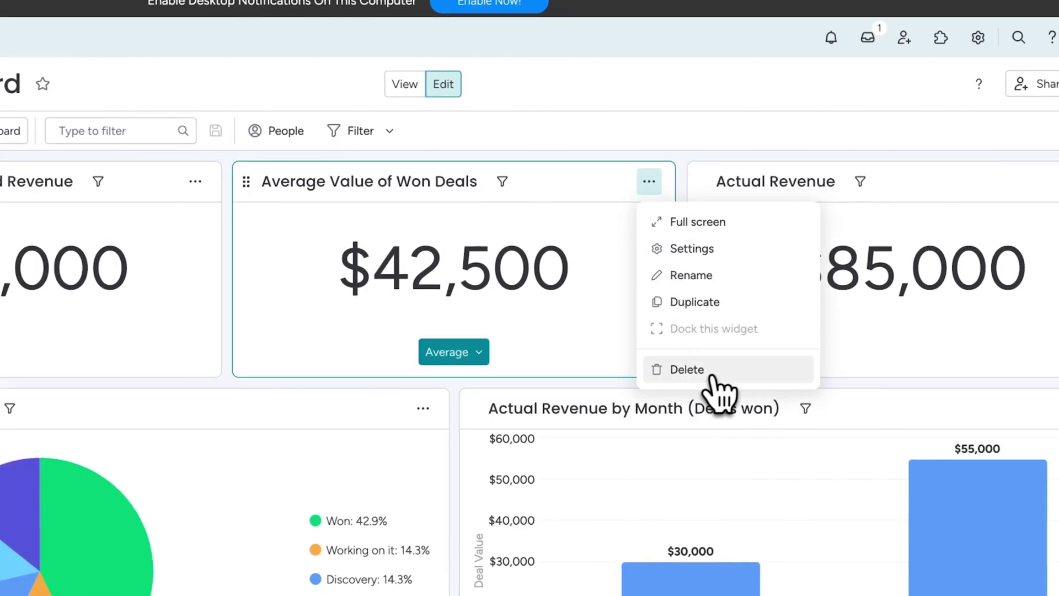
pyautogui.click(698, 370)
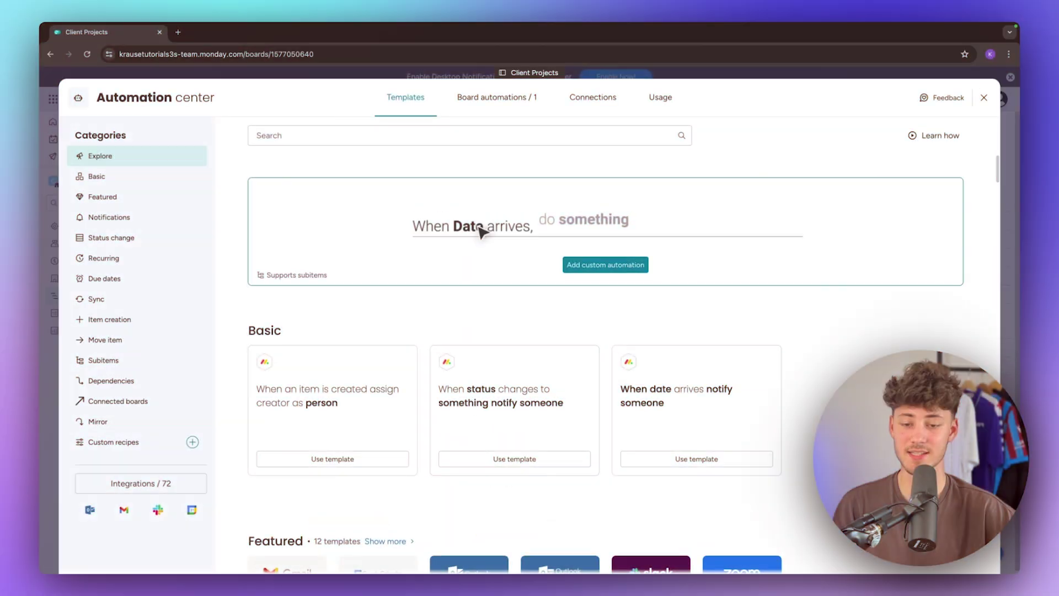
# Step: Browse the Client Projects board's automation template categories in Automation center
pyautogui.scroll(-1, 481, 232)
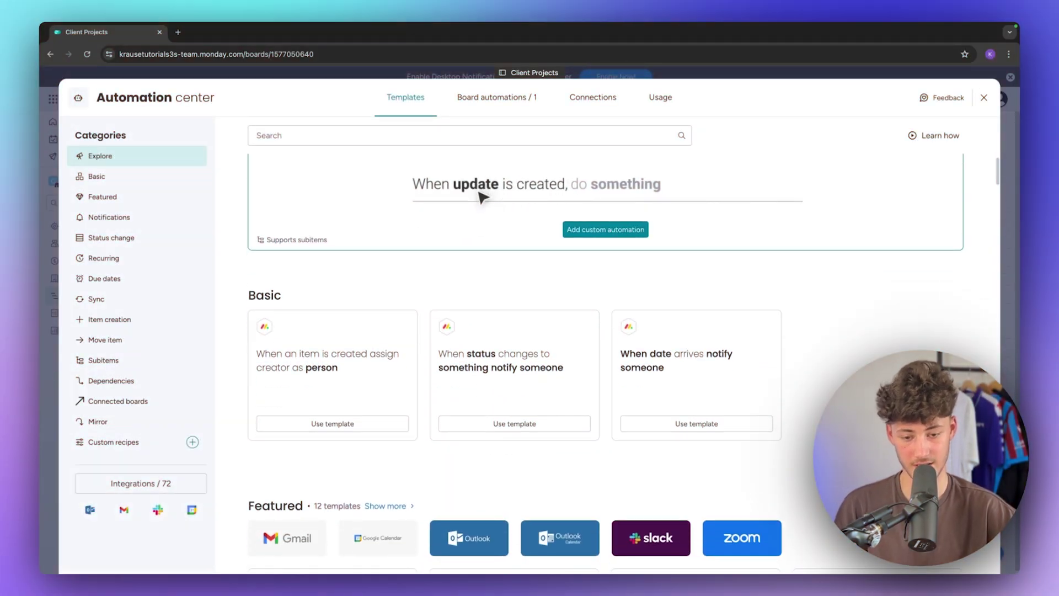
pyautogui.scroll(-15, 481, 196)
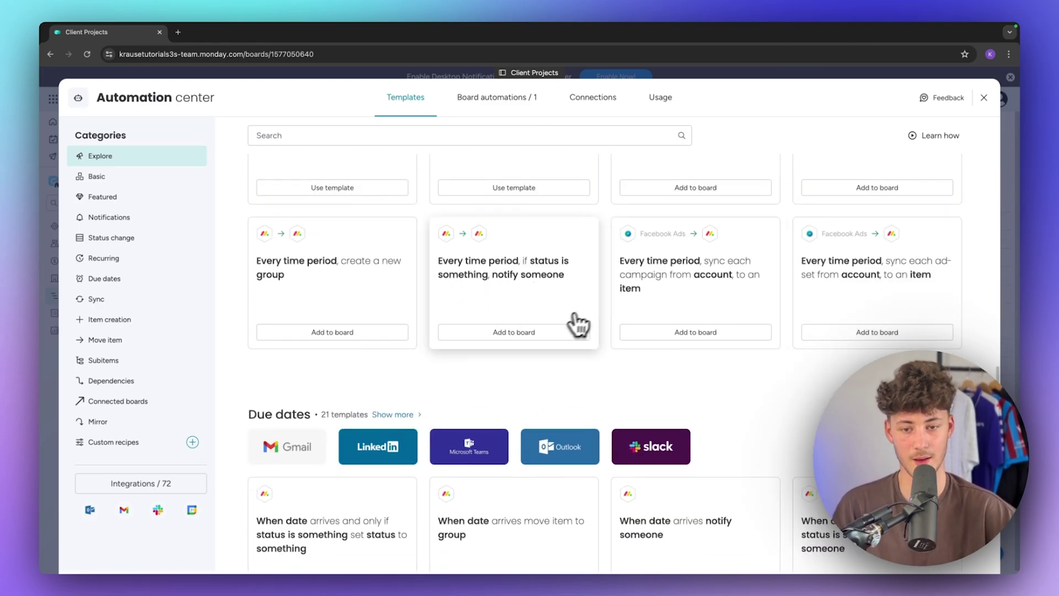
pyautogui.scroll(-5, 538, 304)
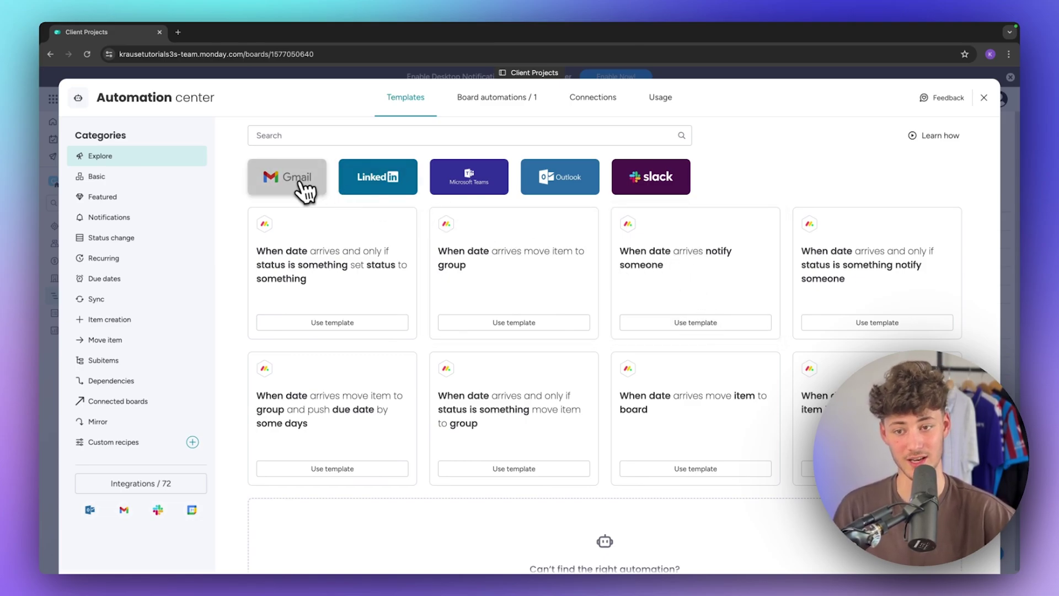
pyautogui.scroll(-15, 491, 300)
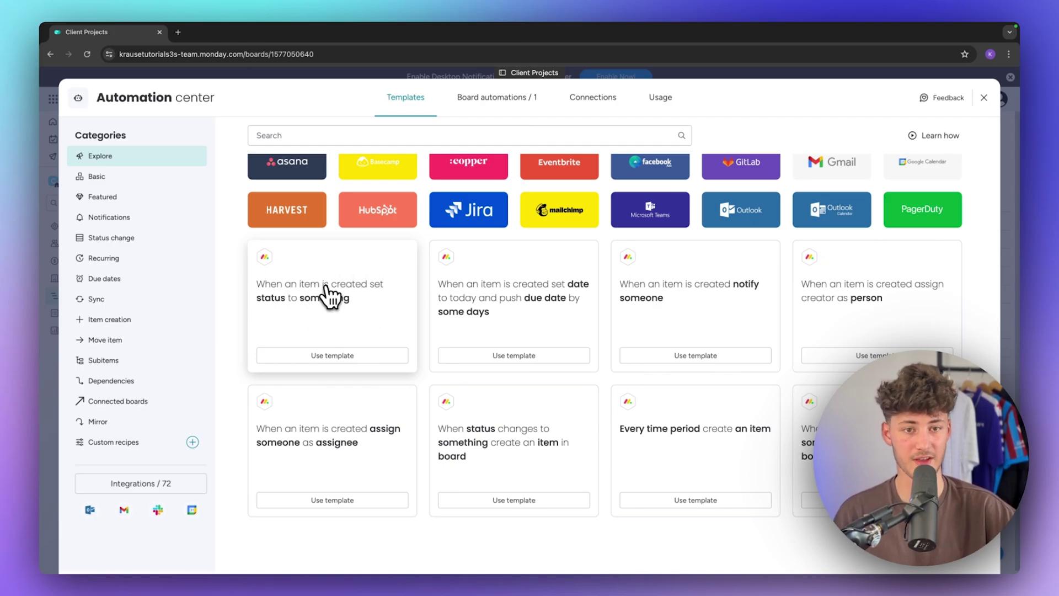
pyautogui.scroll(20, 330, 296)
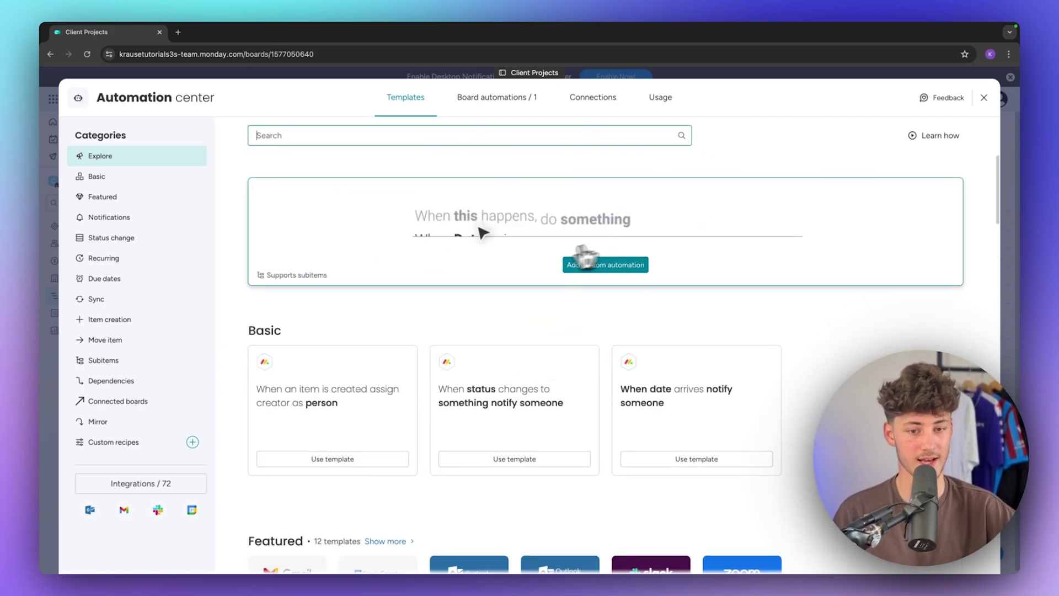
# Step: Start a custom automation with the trigger 'When an item is created', then scan the actions
pyautogui.click(625, 270)
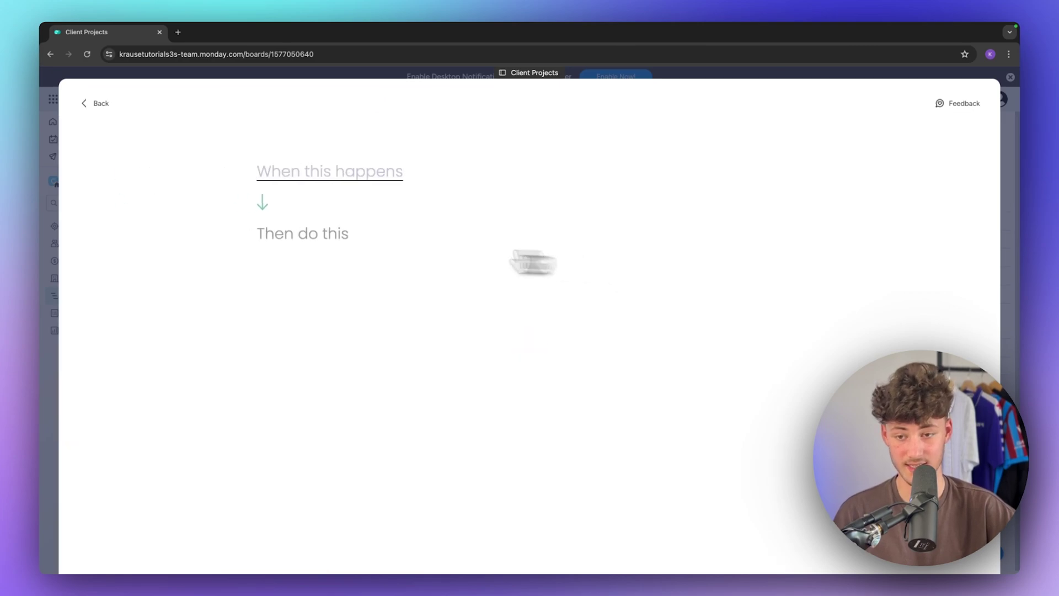
pyautogui.click(346, 172)
pyautogui.scroll(-5, 330, 275)
pyautogui.scroll(5, 330, 276)
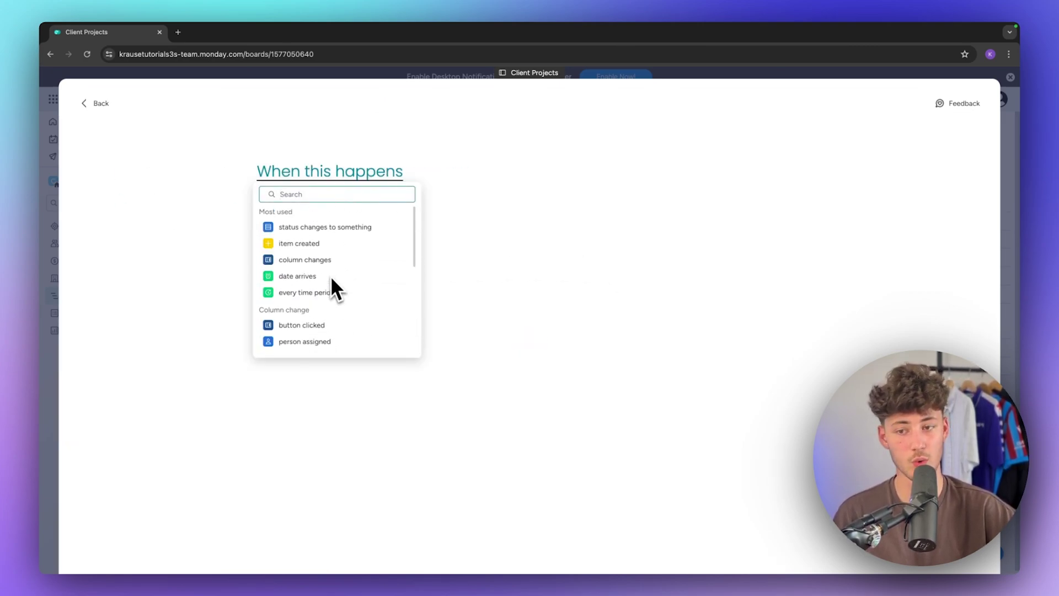
pyautogui.click(332, 247)
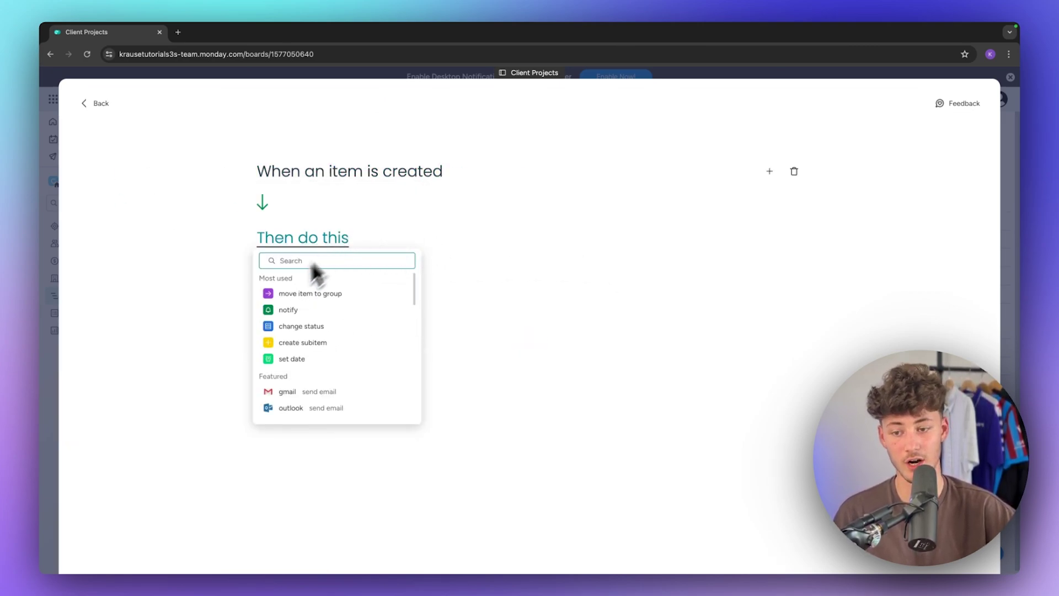
pyautogui.scroll(-5, 339, 336)
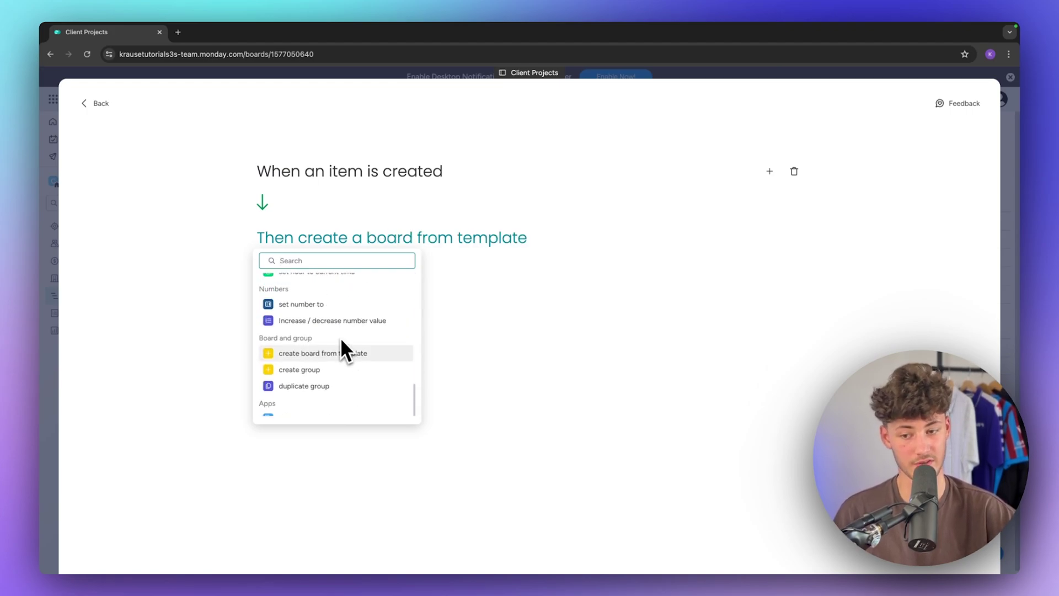